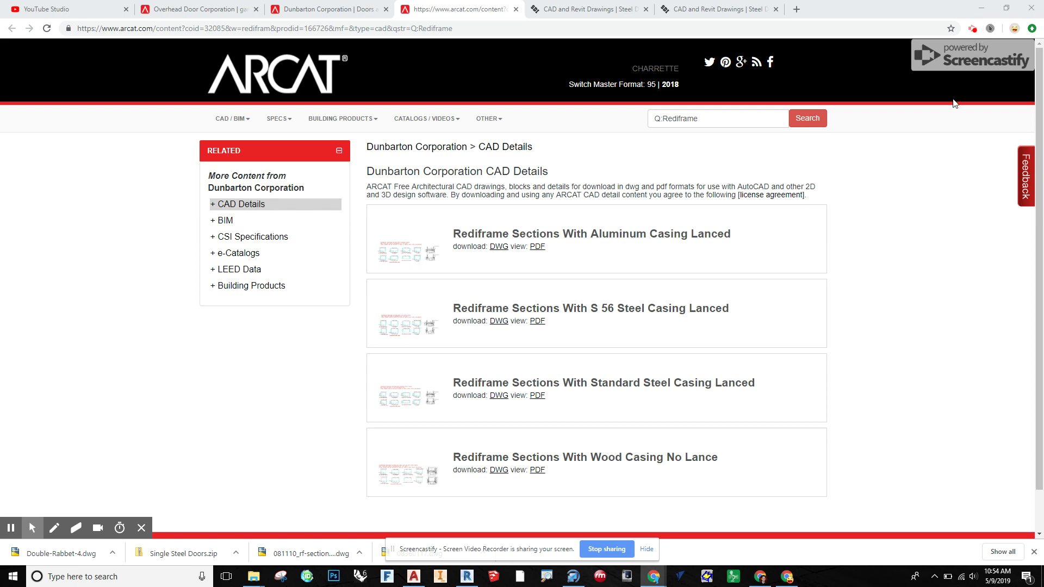
Return to Revit and pan sheet A-602 down to the Door Jamb to CMU w Tie detail.
left_click(467, 577)
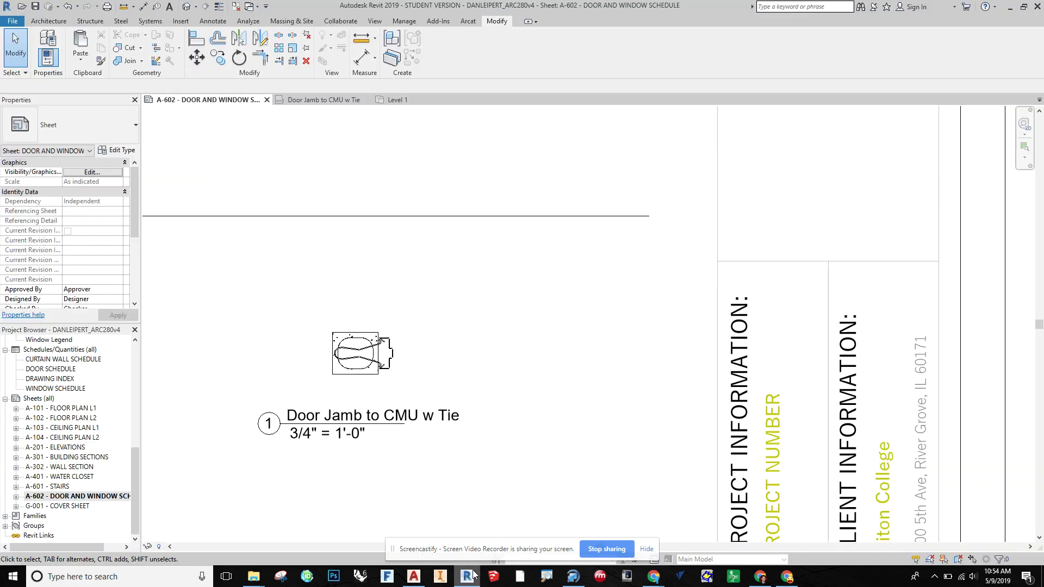
scroll(517, 305, "down", 2)
middle_click_drag(552, 326, 695, 436)
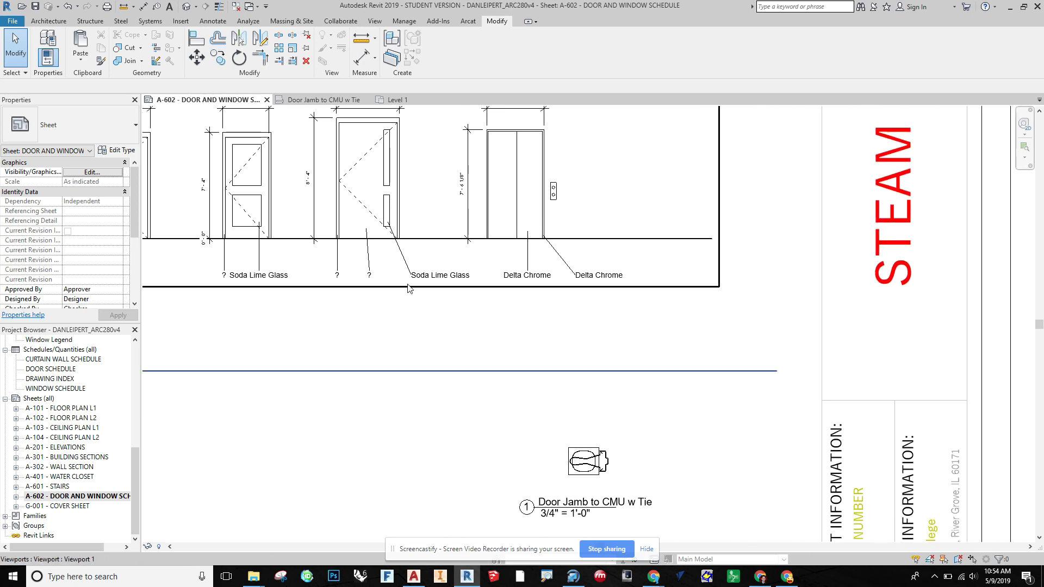
scroll(506, 400, "down", 5)
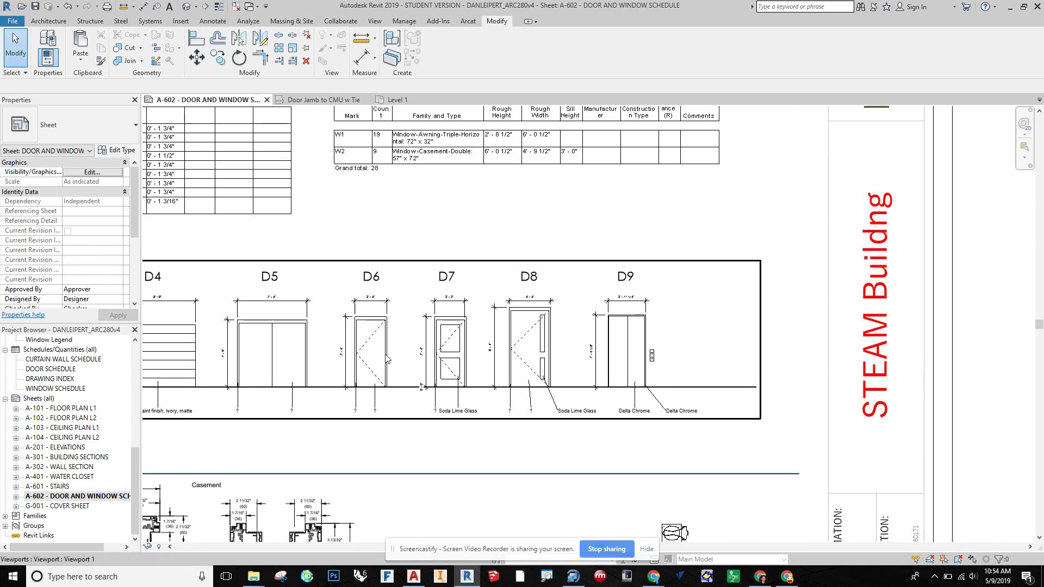
middle_click_drag(388, 358, 673, 427)
scroll(467, 238, "down", 1)
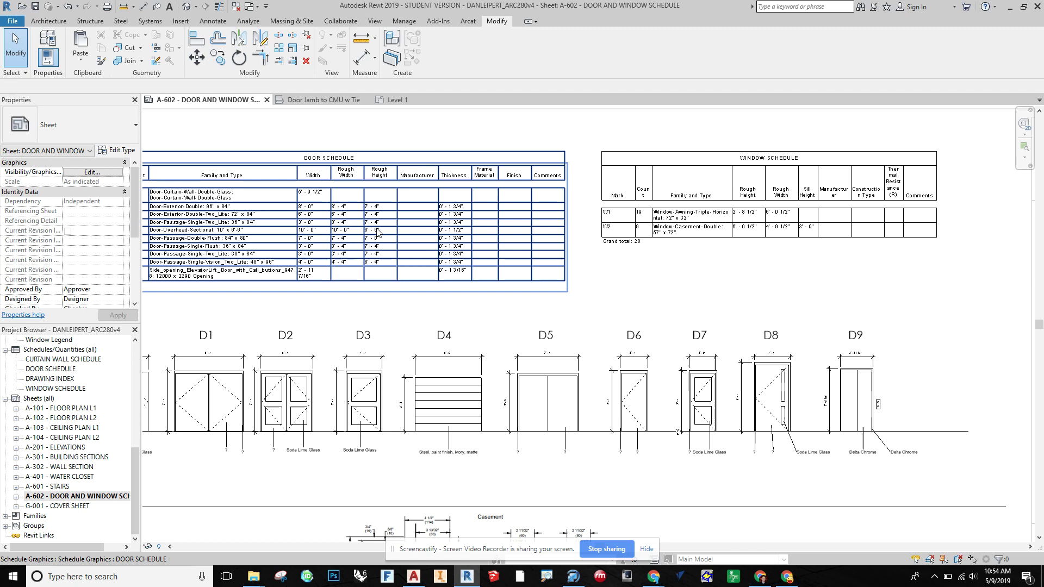
middle_click_drag(687, 252, 772, 45)
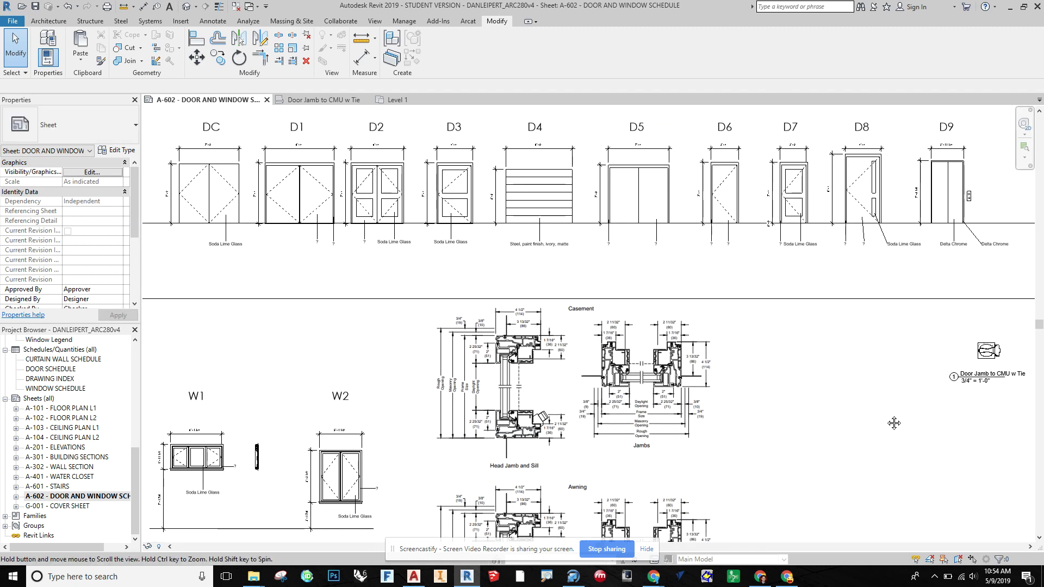
middle_click_drag(830, 422, 629, 359)
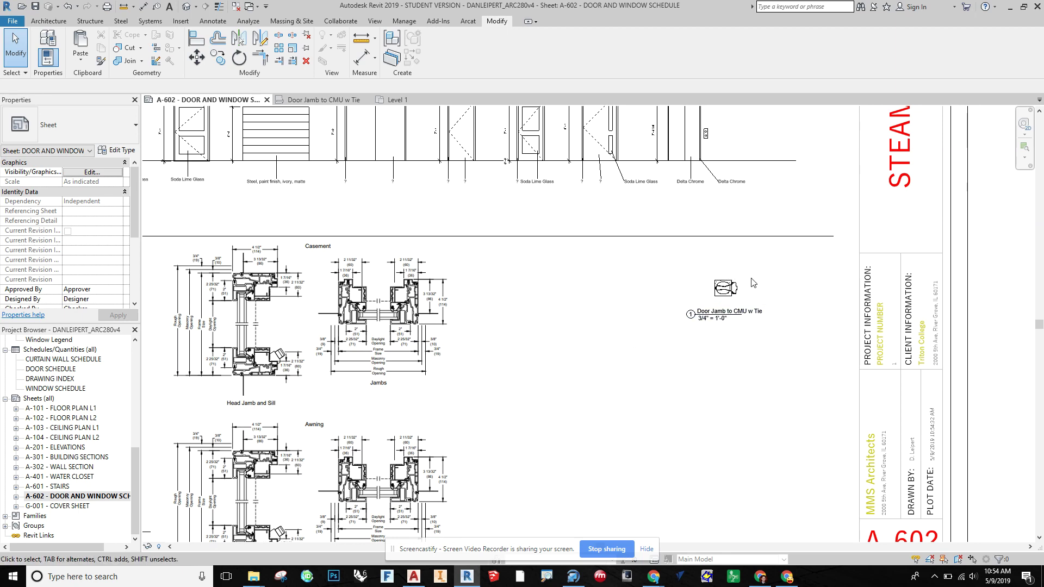
scroll(753, 283, "up", 8)
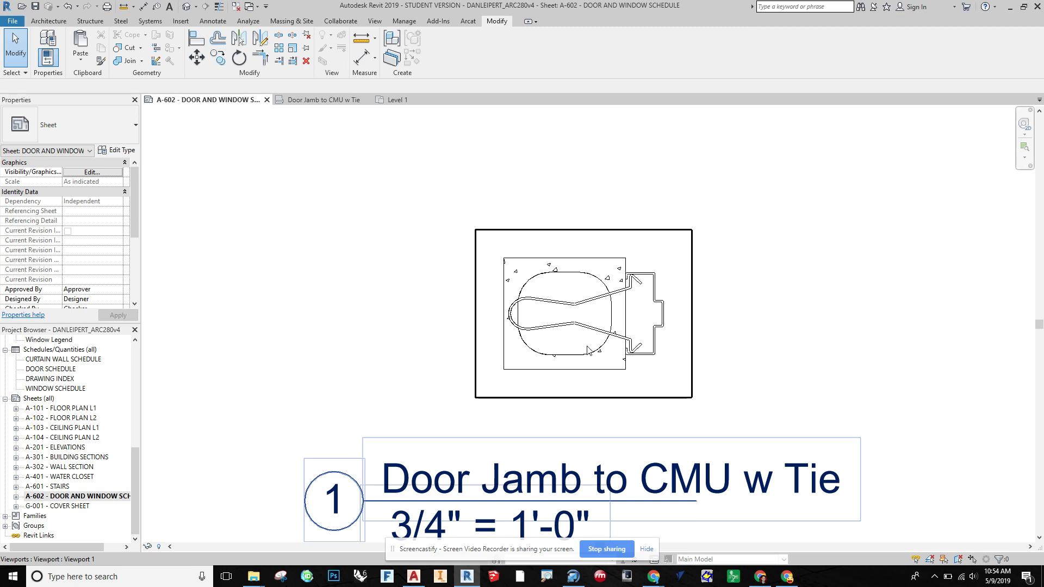
scroll(598, 354, "down", 1)
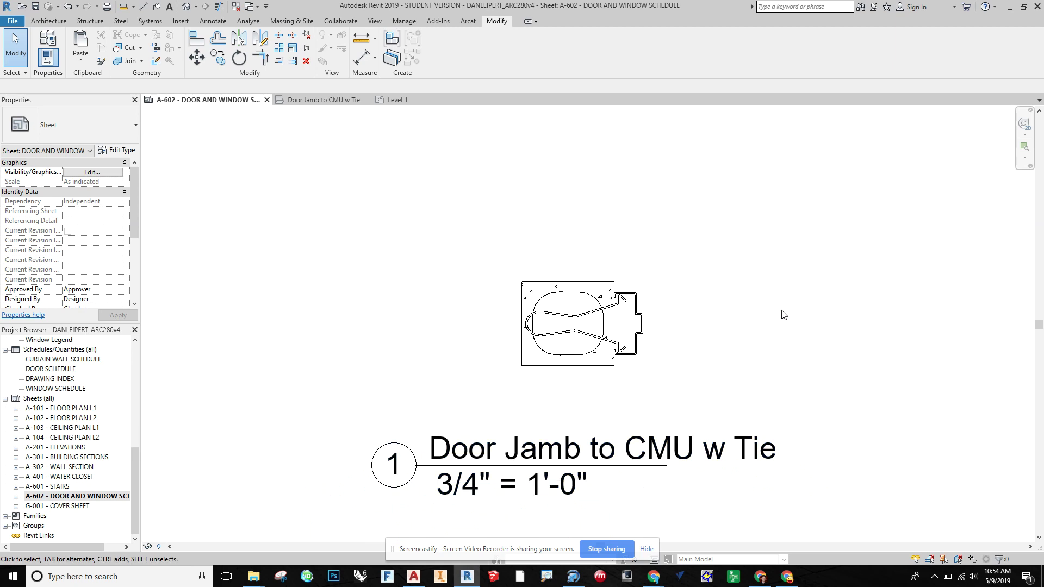
middle_click_drag(785, 310, 655, 284)
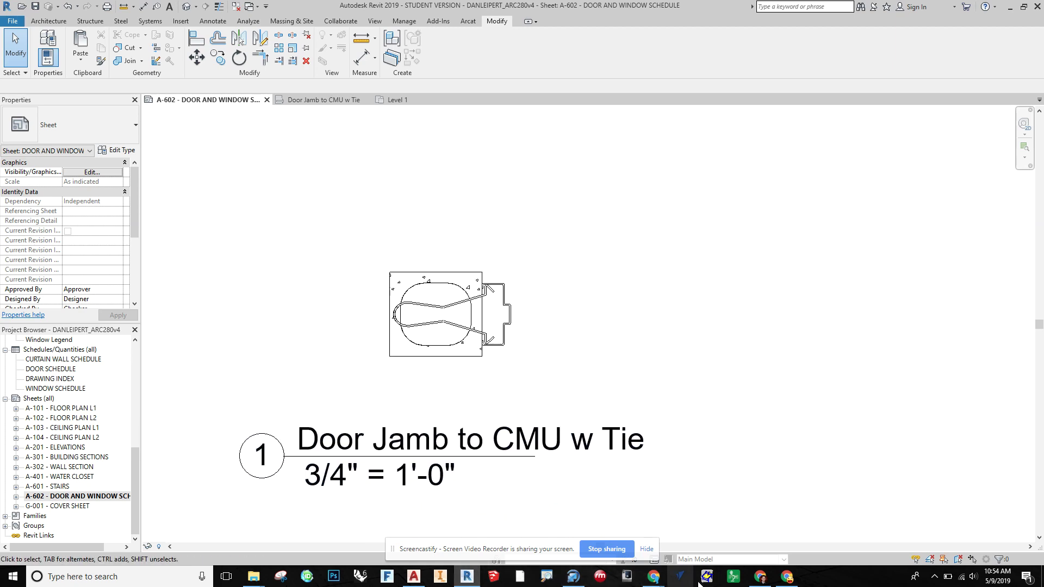
left_click(767, 580)
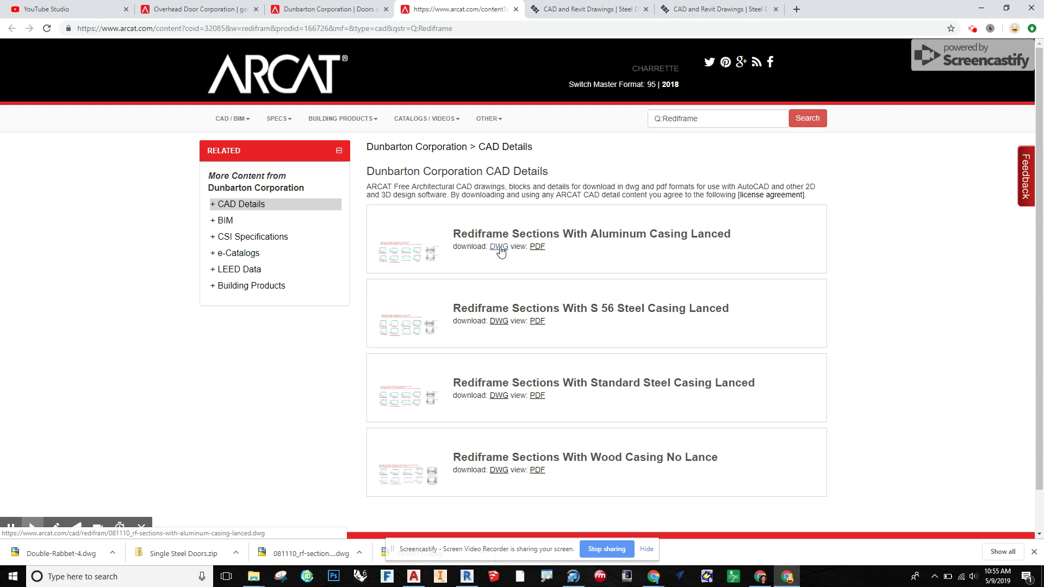
Create a drafting view at 1 1/2" = 1'-0" scale, renaming Drafting 1 to 'Door Head Detail Typ.'.
left_click(465, 578)
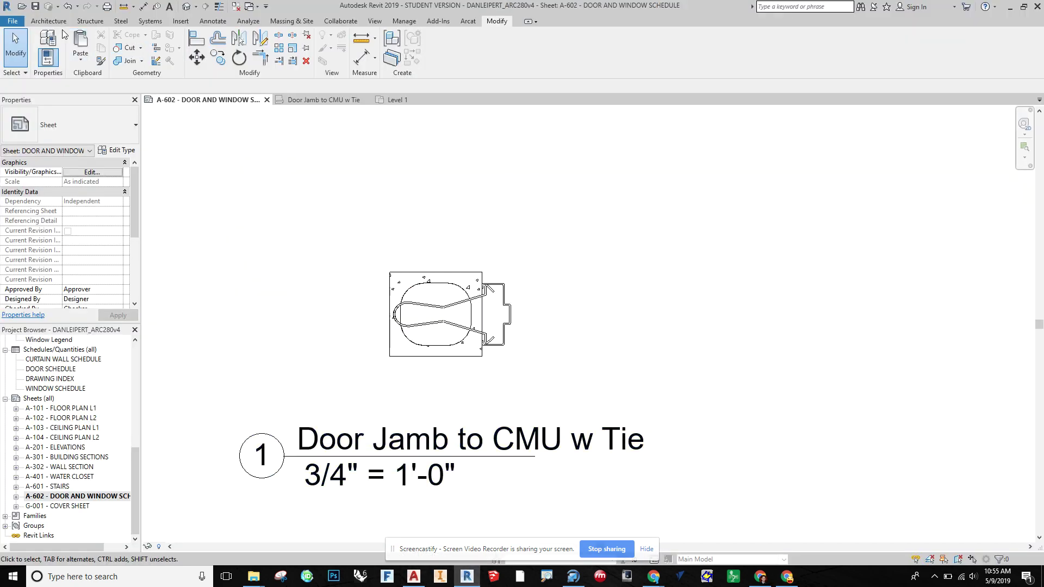
left_click(375, 21)
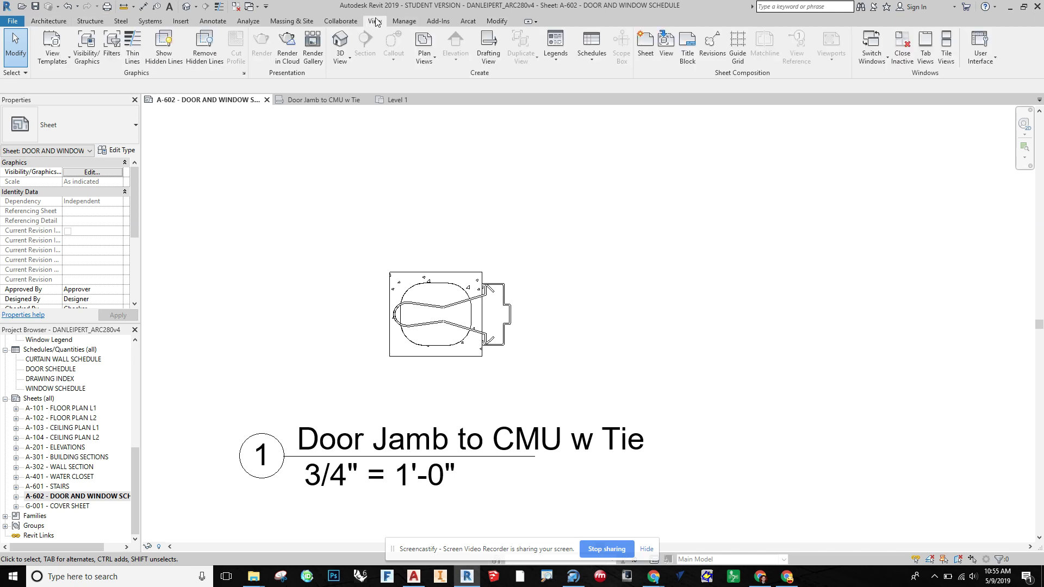
left_click(490, 54)
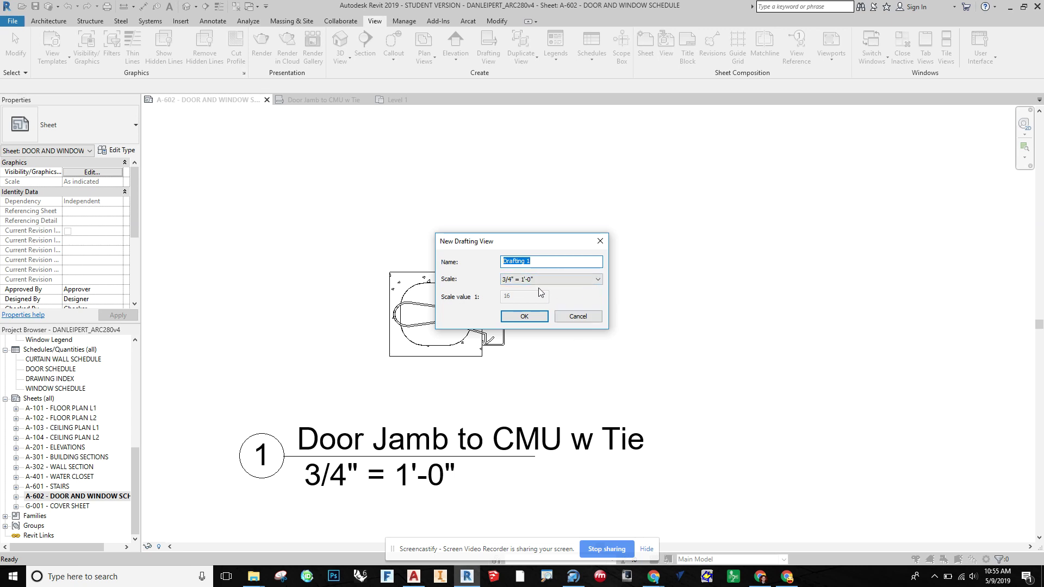
left_click(551, 282)
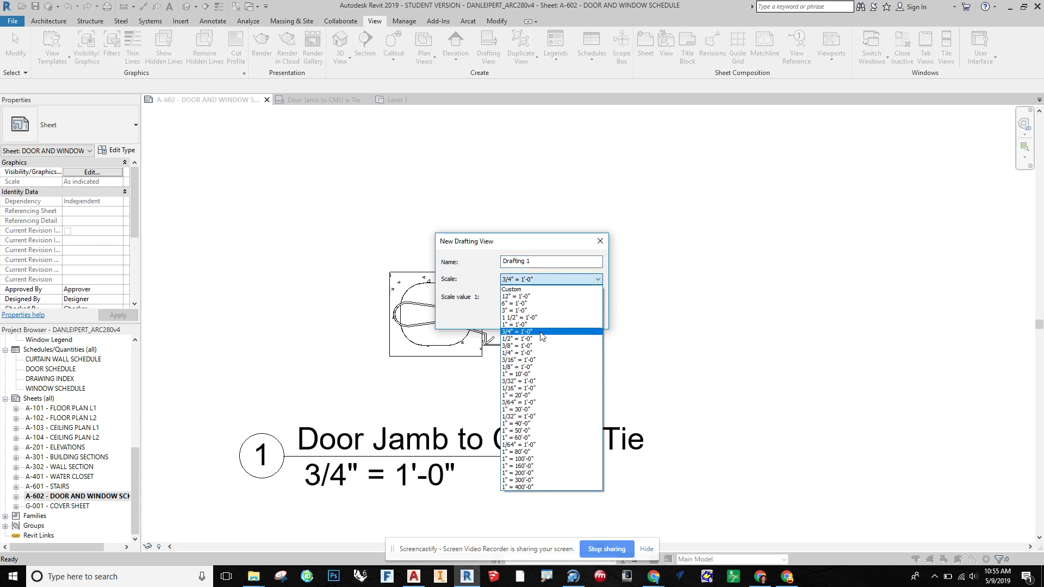
left_click(543, 317)
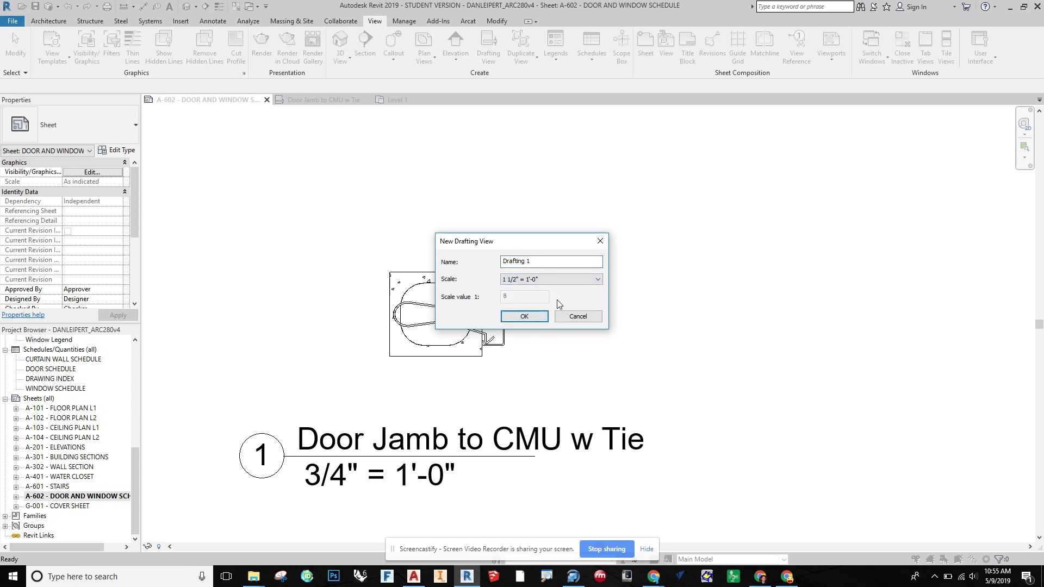
left_click(596, 262)
left_click_drag(552, 259, 481, 266)
type("D")
type("oor Head Detail Typ.")
left_click(524, 317)
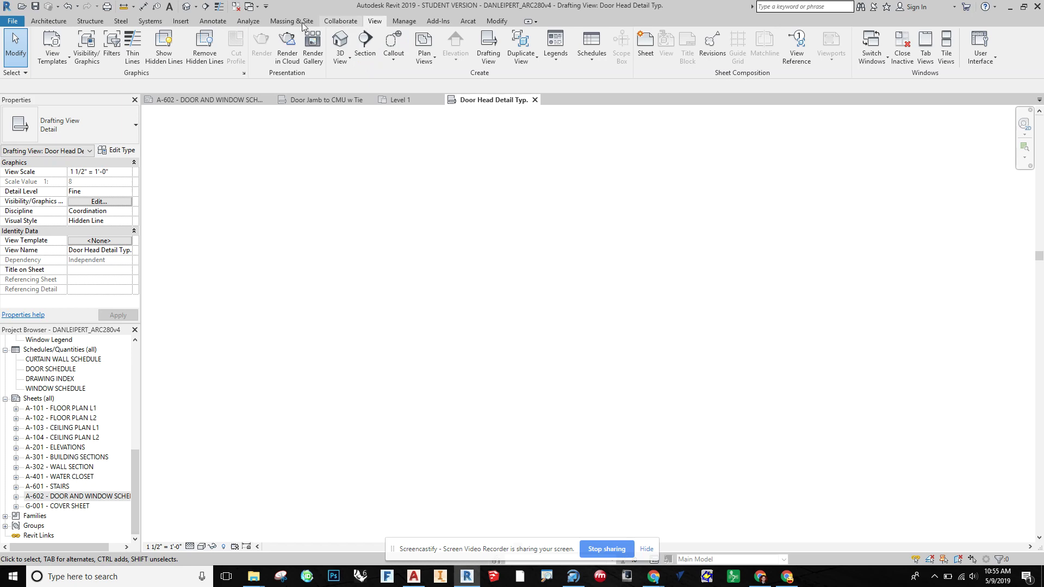
Choose Double-Rabbet-4 head detail.dwg as the CAD file to import.
left_click(179, 21)
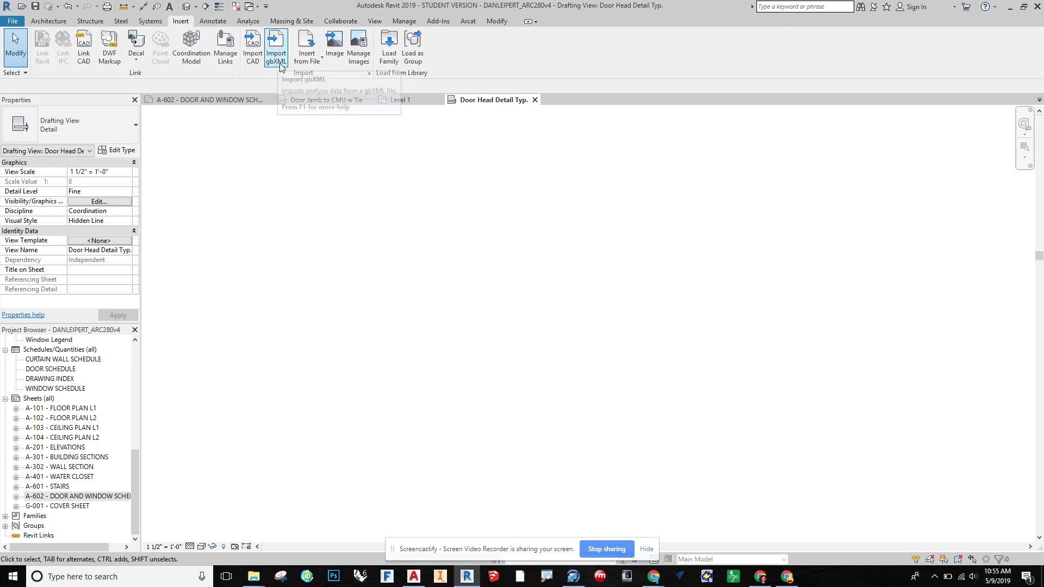
left_click(257, 58)
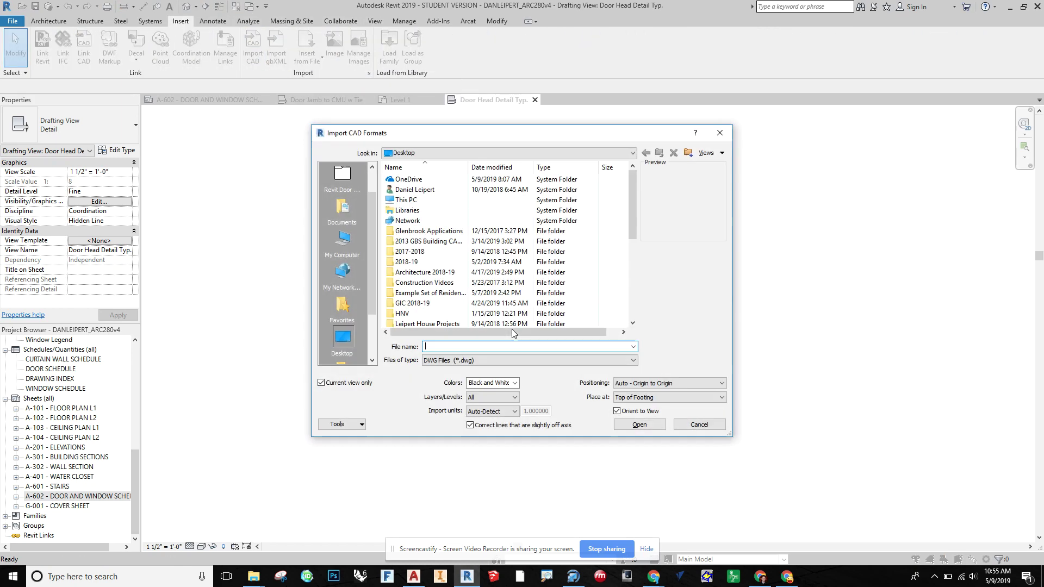
scroll(445, 242, "down", 6)
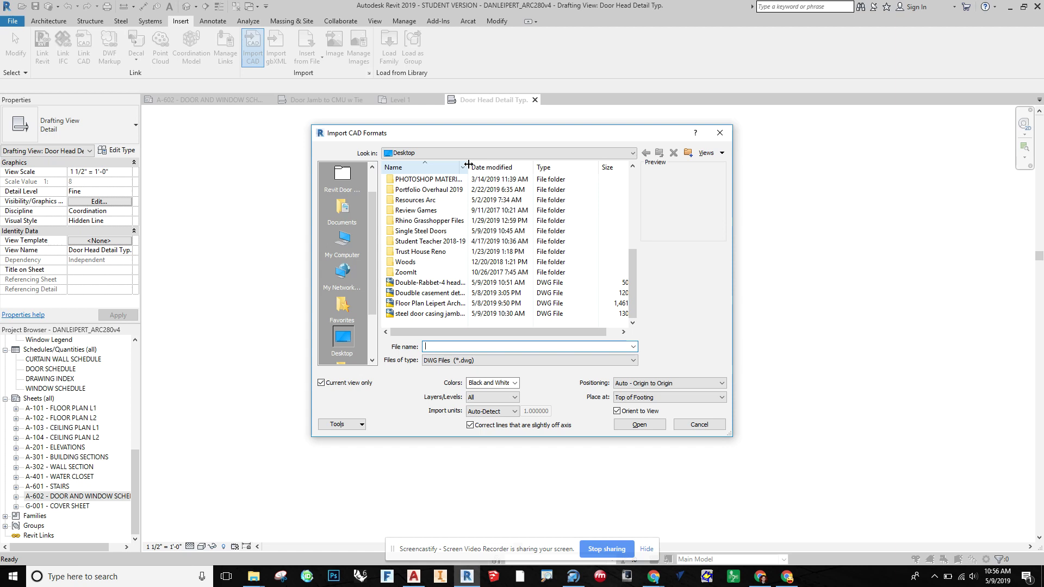
left_click_drag(468, 168, 525, 170)
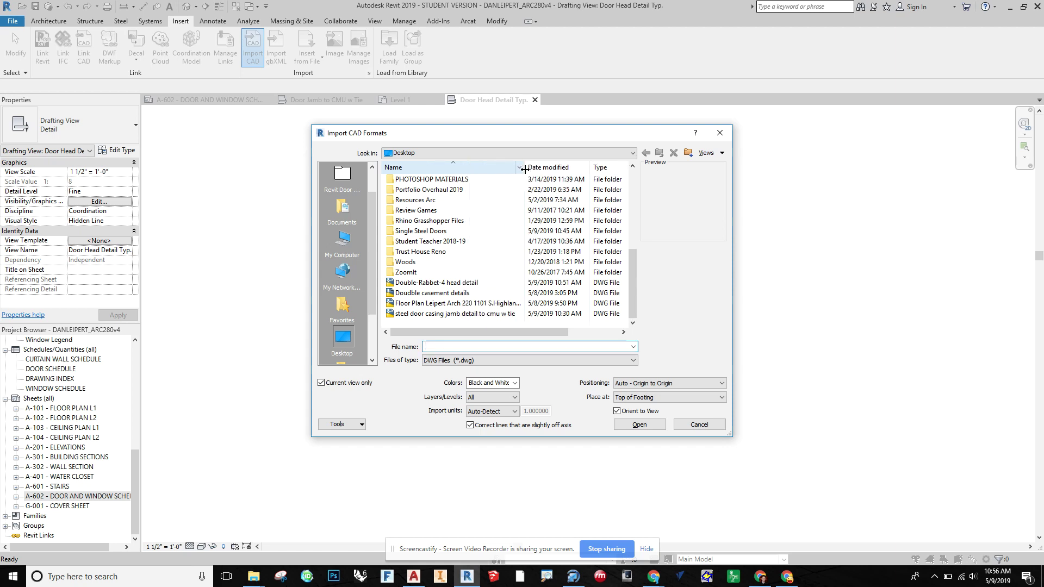
left_click(461, 285)
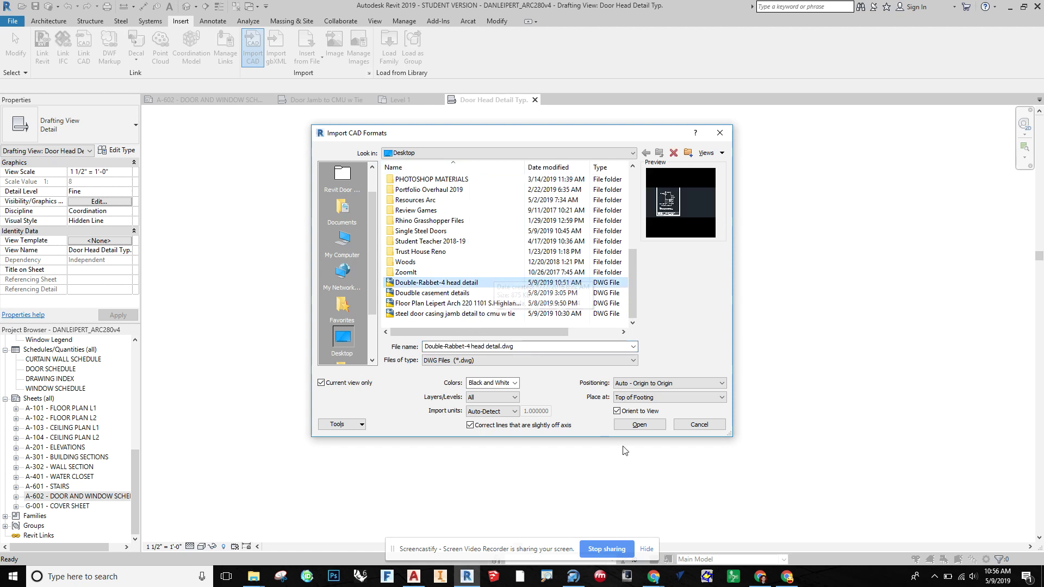
Import it in Black and White with Auto-Detect units, placed at Top of Footing.
left_click(516, 383)
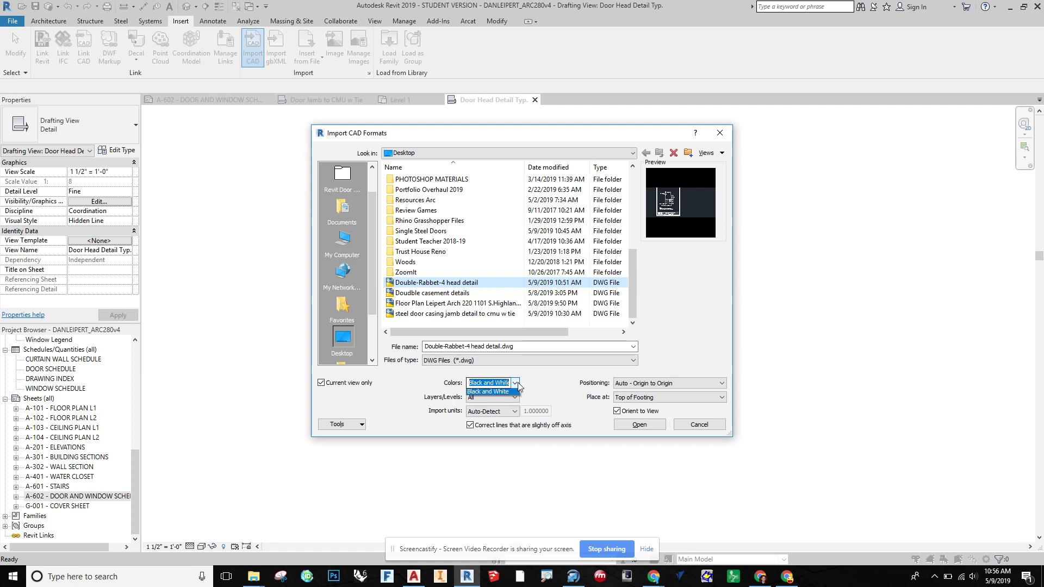
left_click(516, 384)
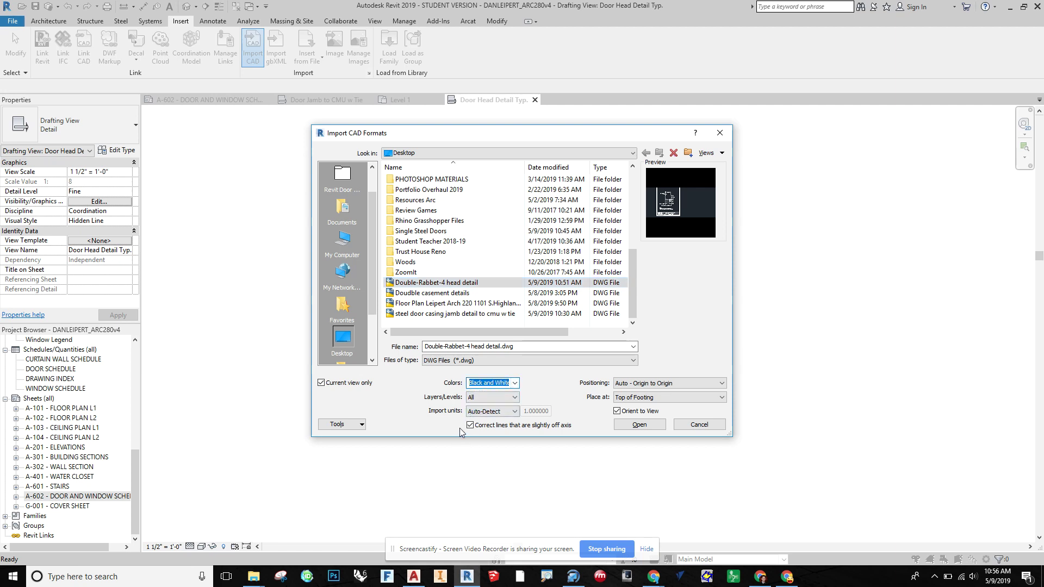
left_click(492, 412)
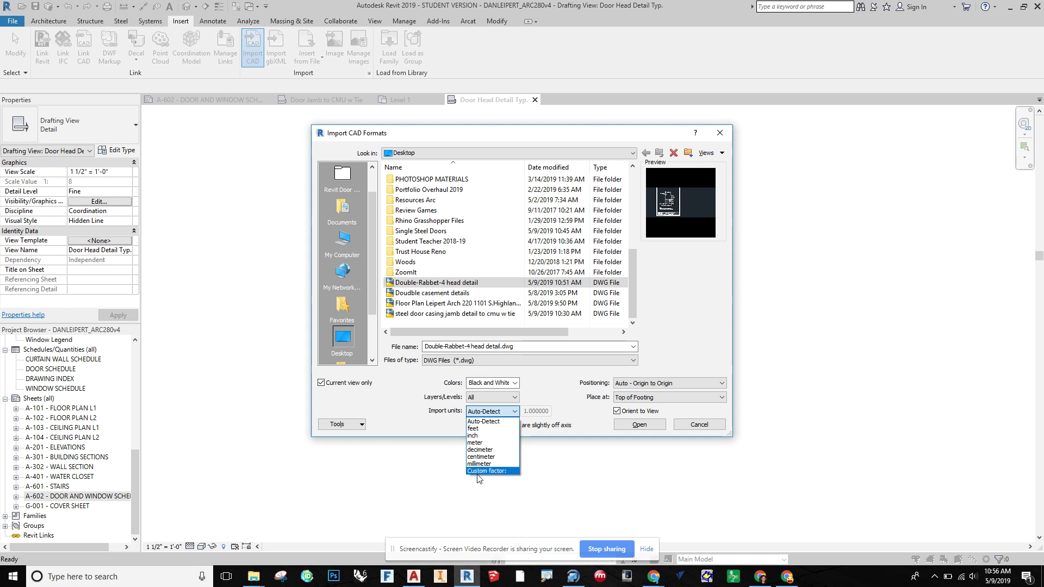
left_click(492, 412)
left_click(492, 397)
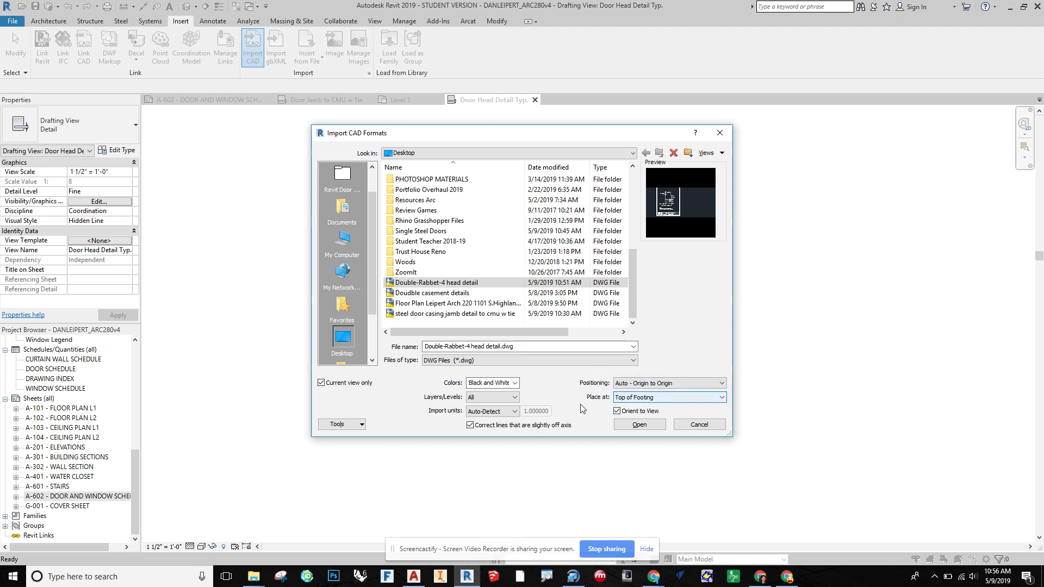
left_click(646, 399)
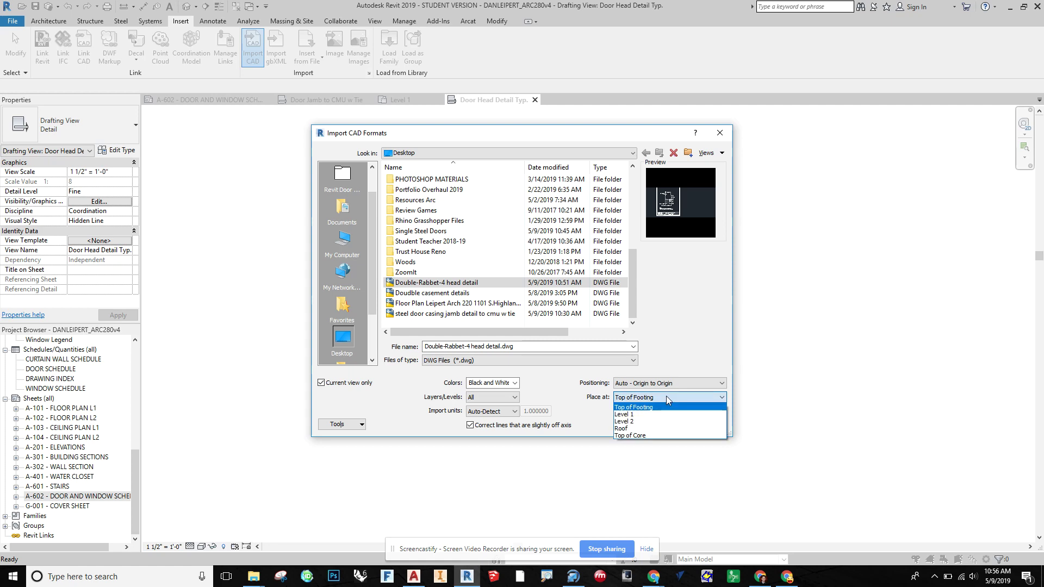
left_click(669, 400)
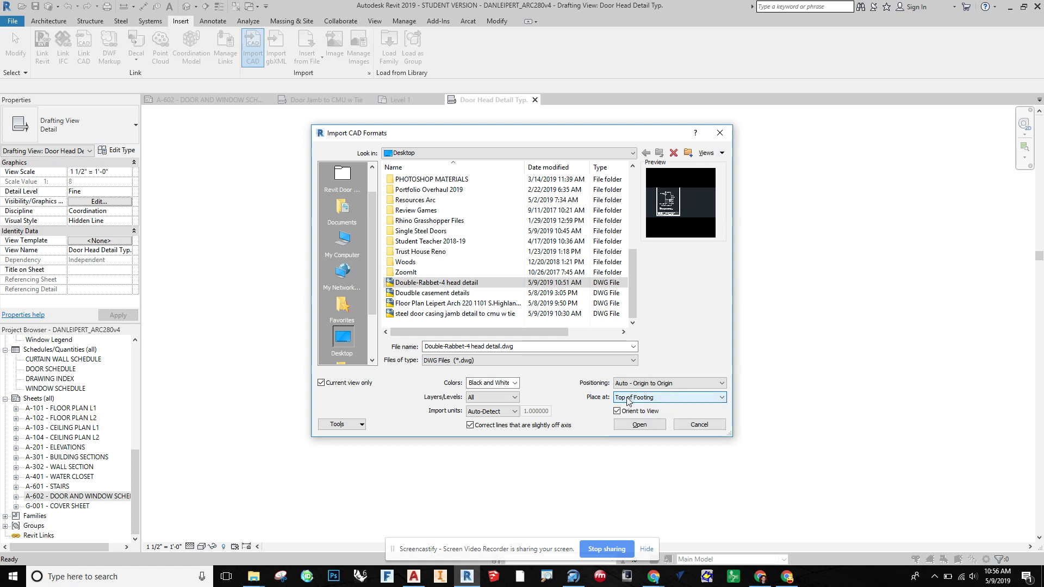
left_click(638, 425)
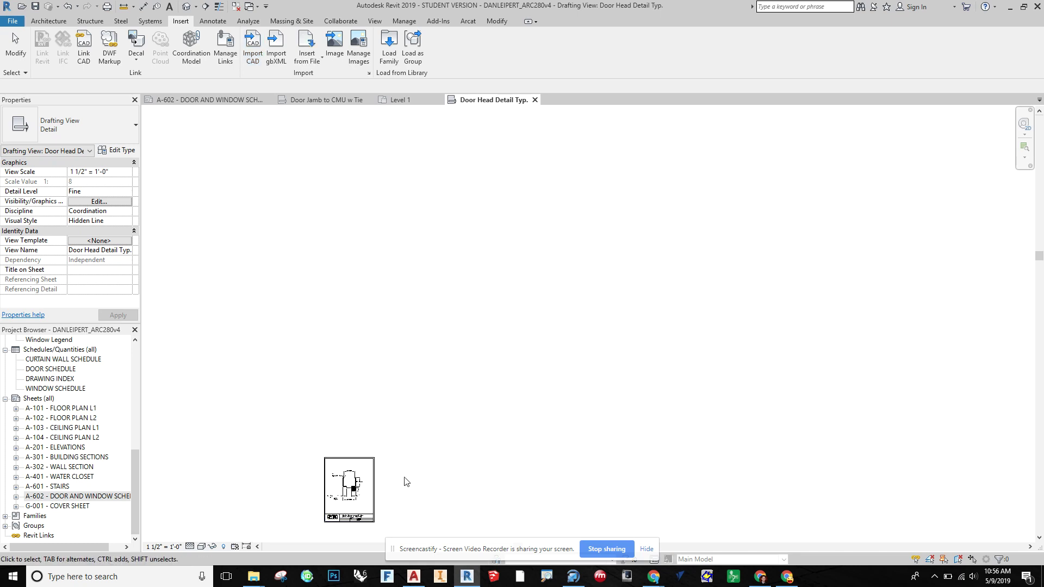
Explode the imported head detail into separate lines and text.
middle_click_drag(403, 482, 508, 385)
scroll(449, 390, "up", 3)
scroll(449, 391, "up", 5)
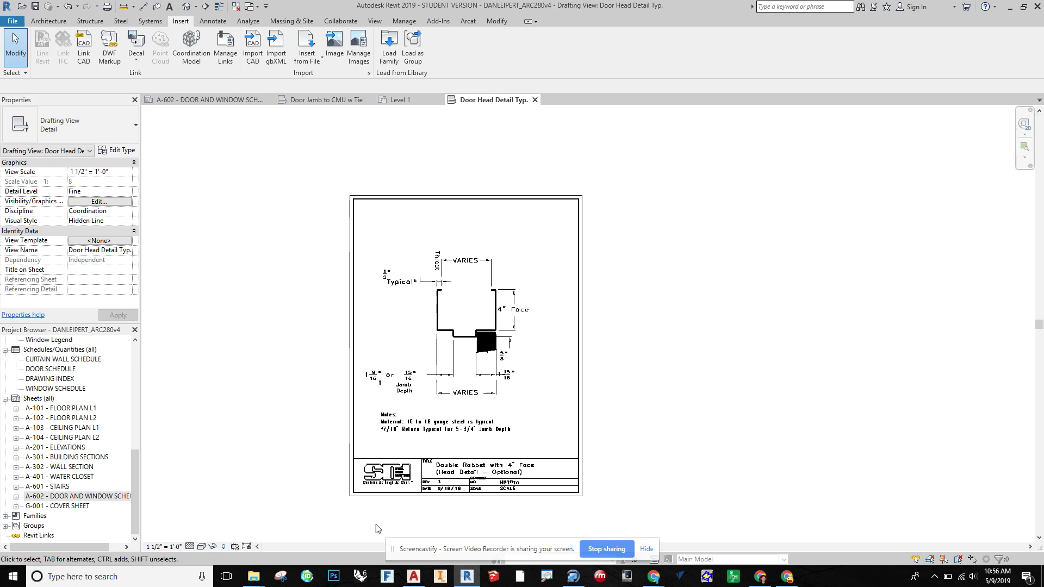
scroll(399, 448, "up", 3)
scroll(380, 495, "up", 2)
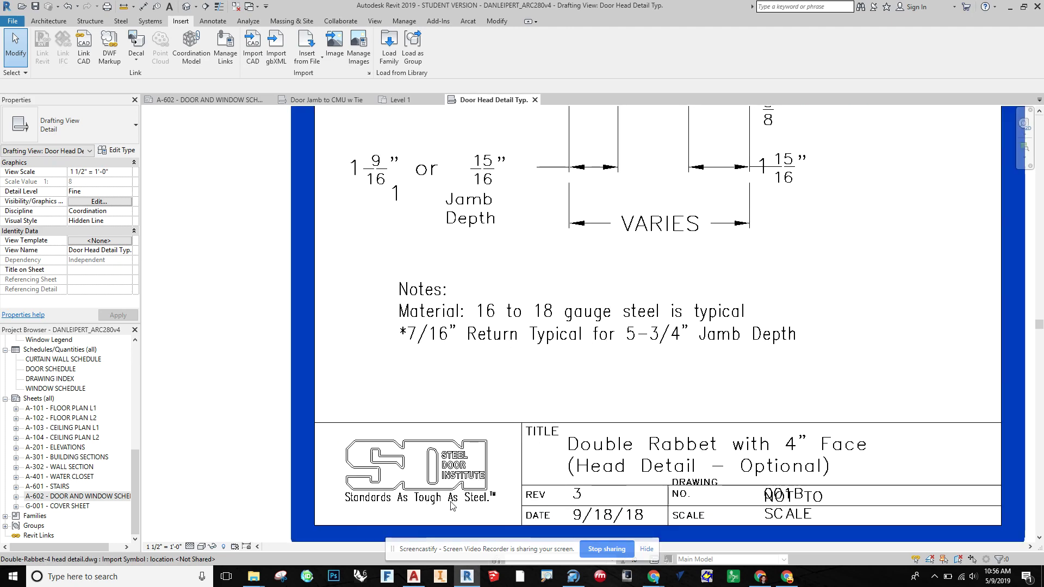
scroll(464, 481, "down", 5)
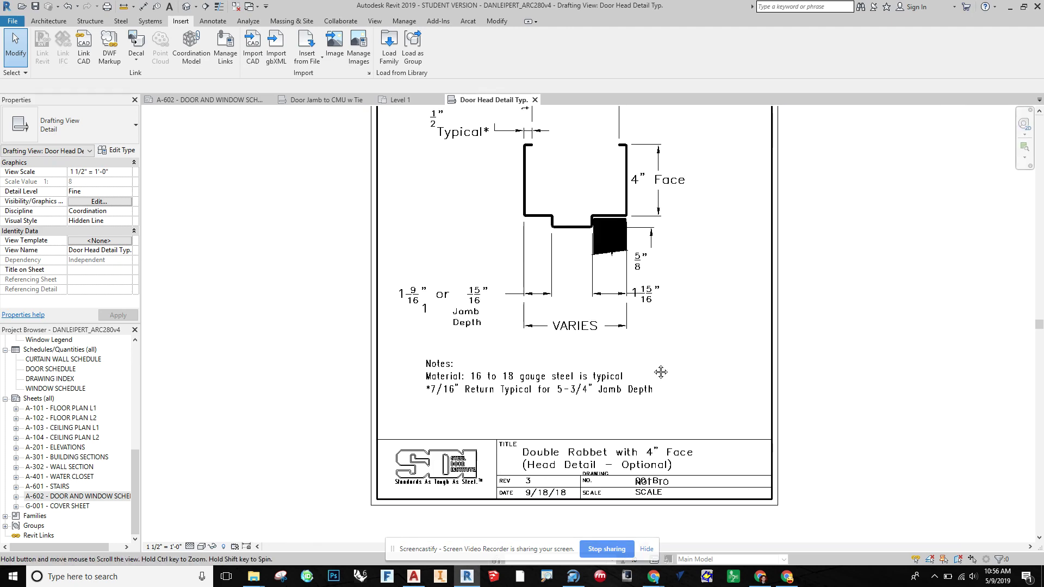
left_click(635, 342)
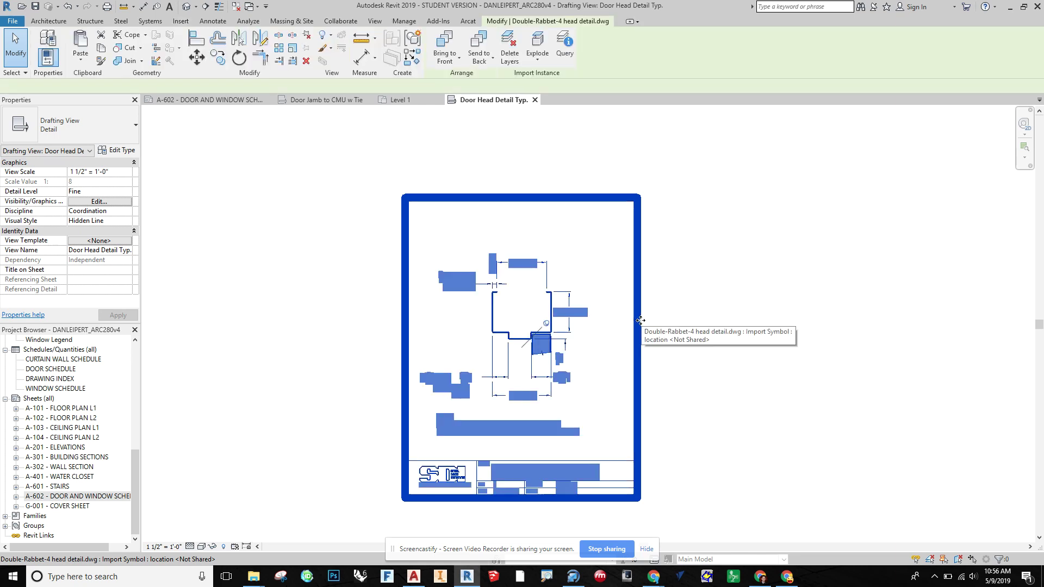
left_click(536, 39)
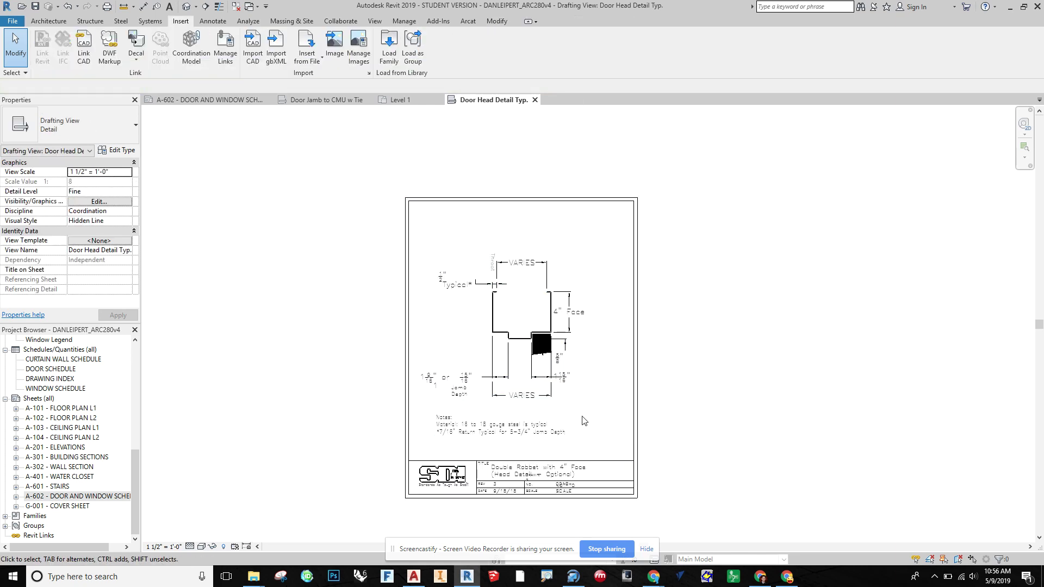
Delete the outer border frame lines of the detail.
middle_click_drag(584, 421, 589, 387)
left_click_drag(664, 157, 410, 203)
key("Delete")
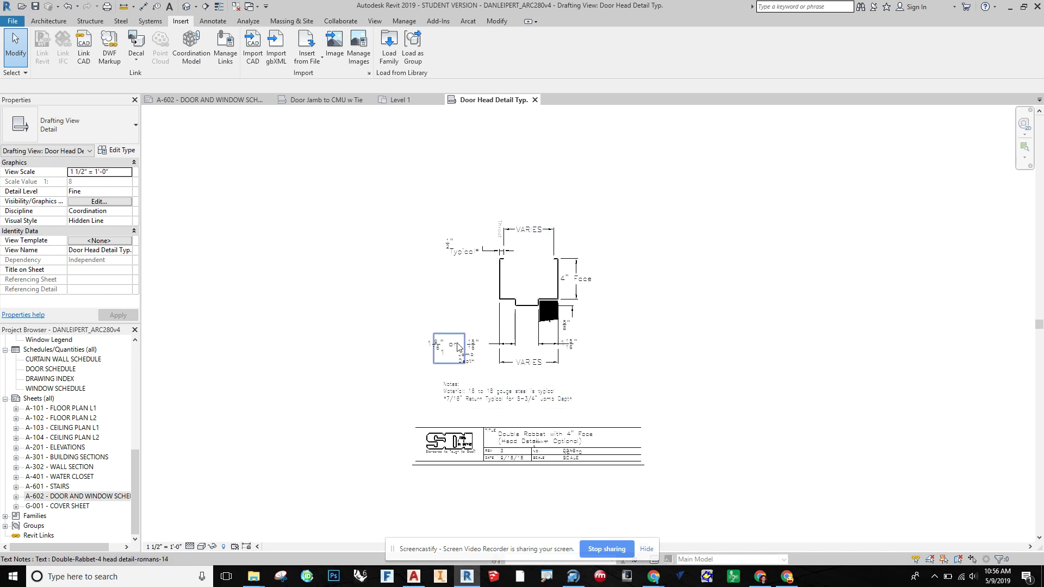
Delete the title block and recentre the view on the detail and notes.
scroll(553, 363, "up", 1)
scroll(546, 363, "up", 4)
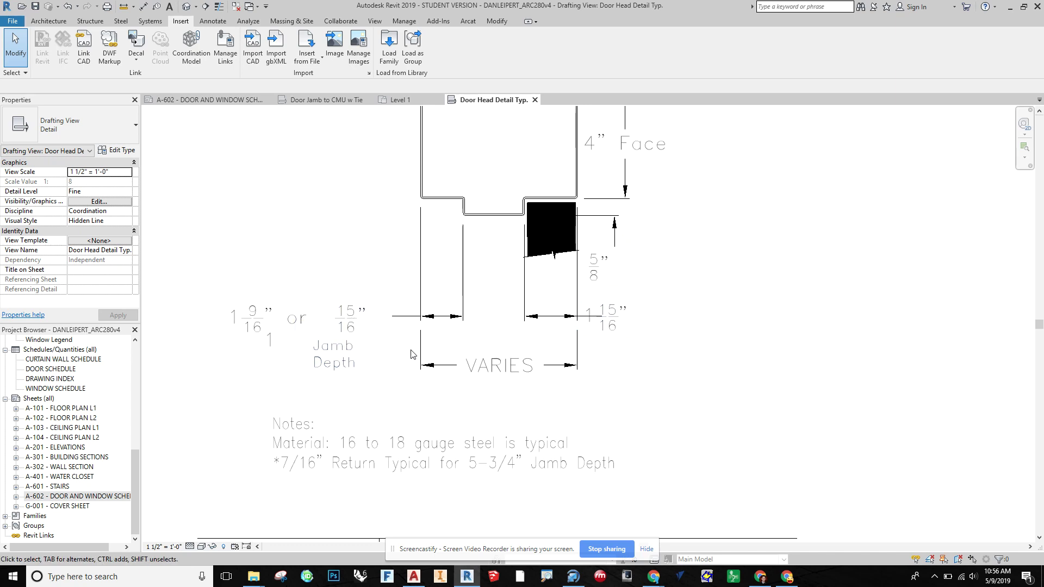
scroll(505, 361, "down", 3)
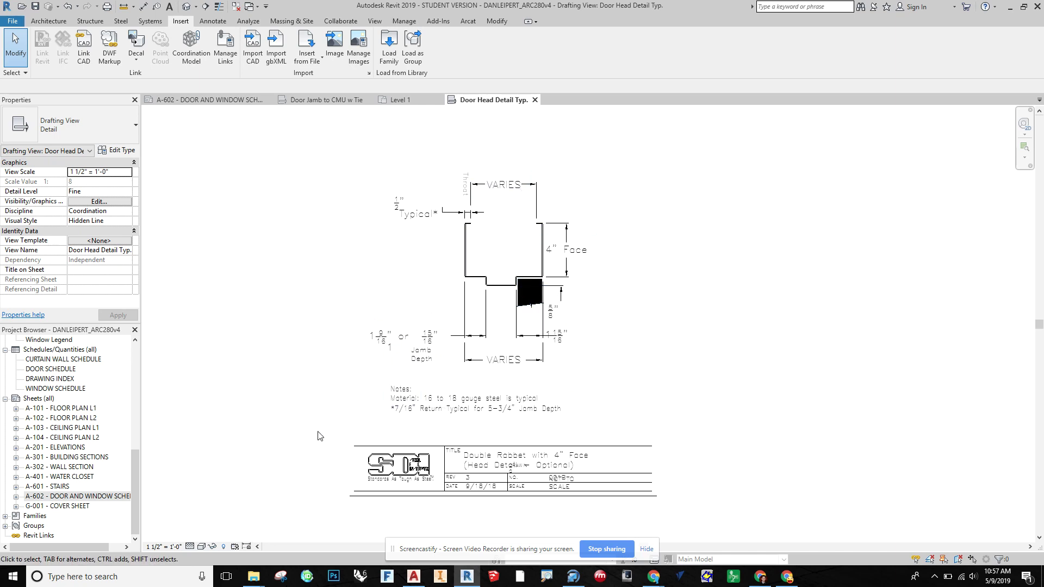
left_click_drag(318, 436, 734, 511)
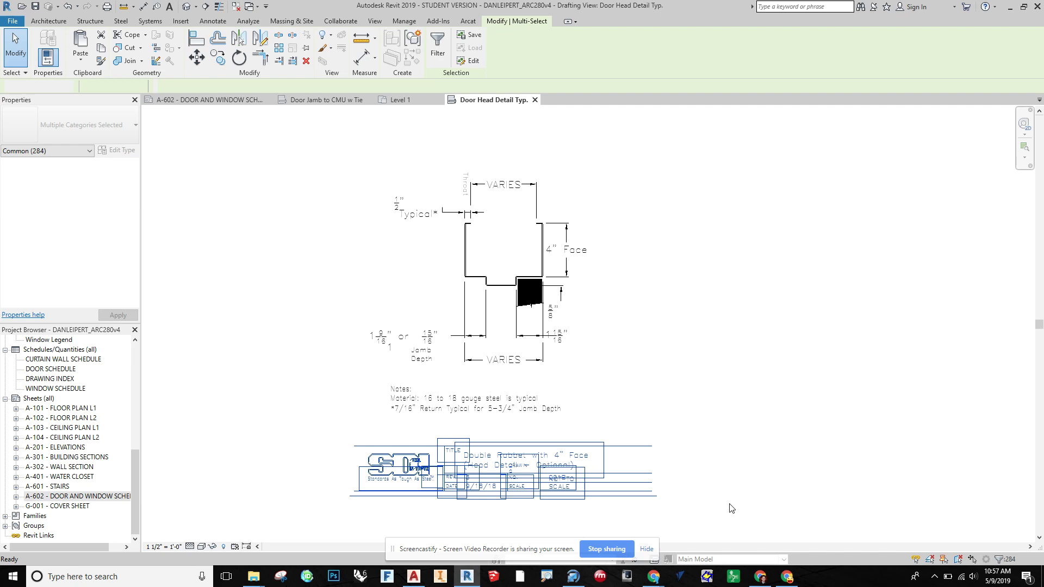
key("Delete")
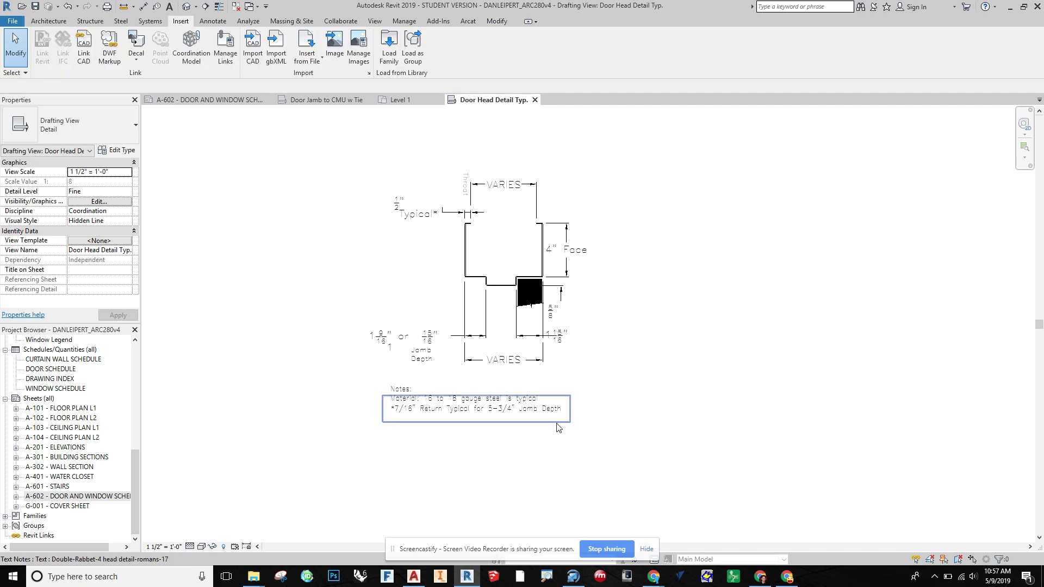
middle_click_drag(578, 454, 552, 503)
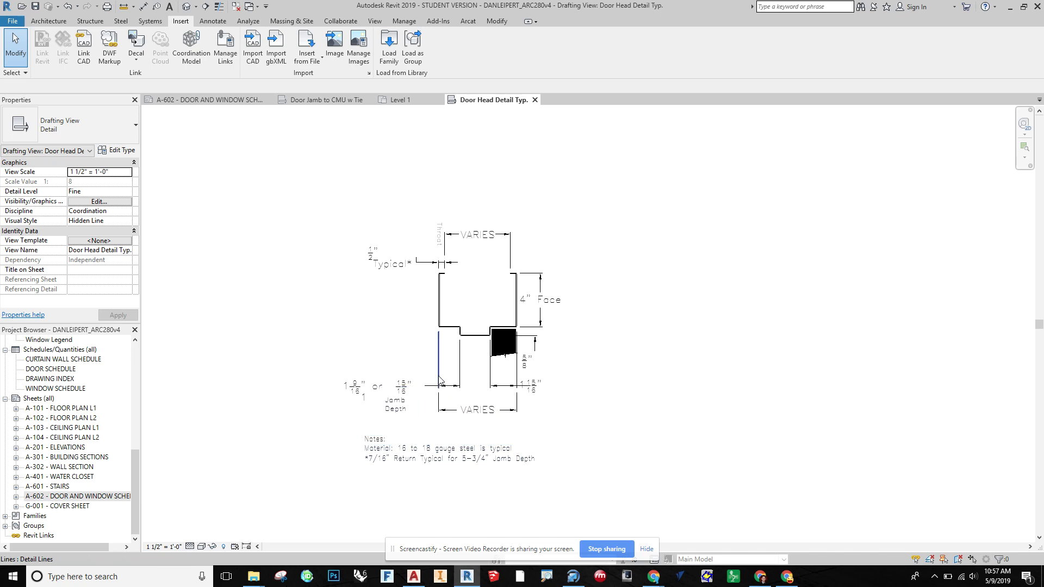
scroll(440, 379, "up", 3)
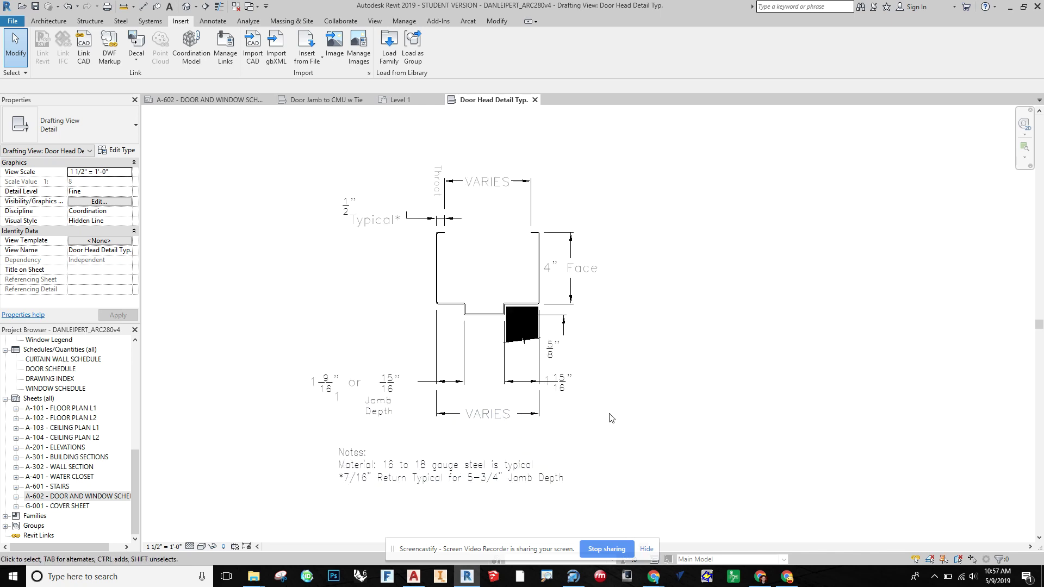
middle_click_drag(623, 406, 573, 417)
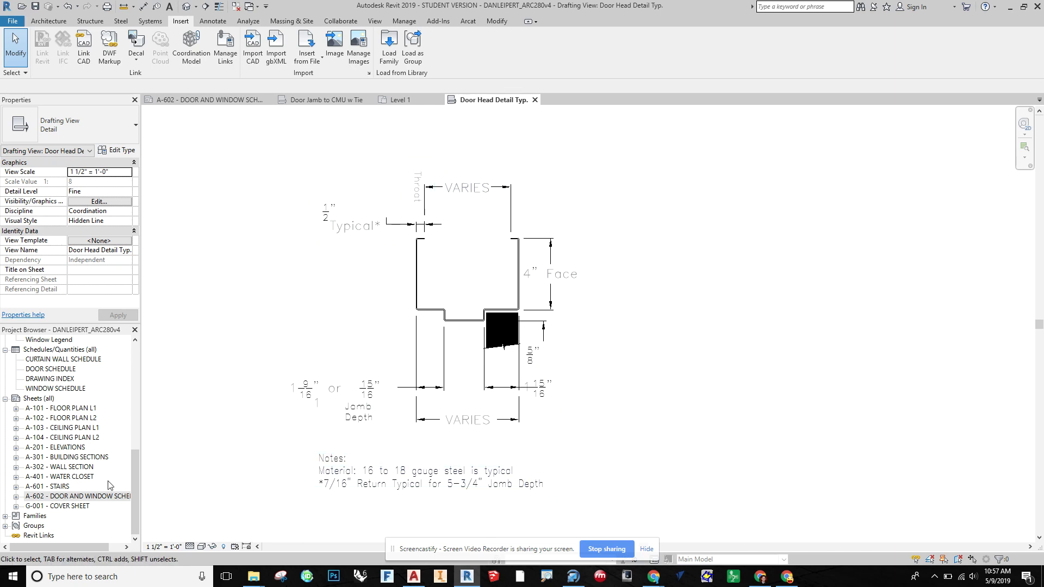
middle_click_drag(205, 426, 233, 419)
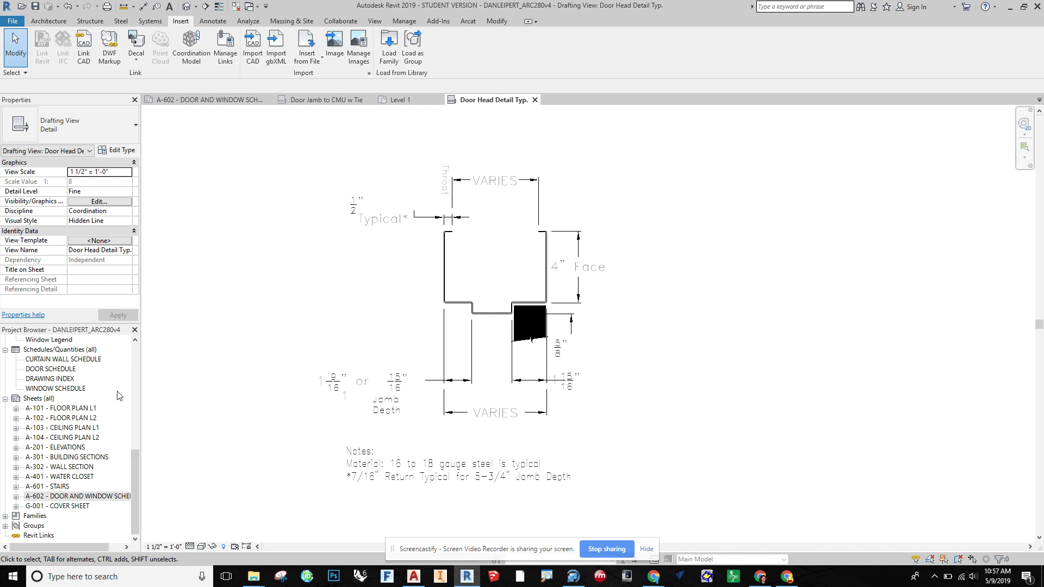
Open sheet A-602 - Door and Window Schedule from the Project Browser's Sheets list.
scroll(69, 383, "up", 4)
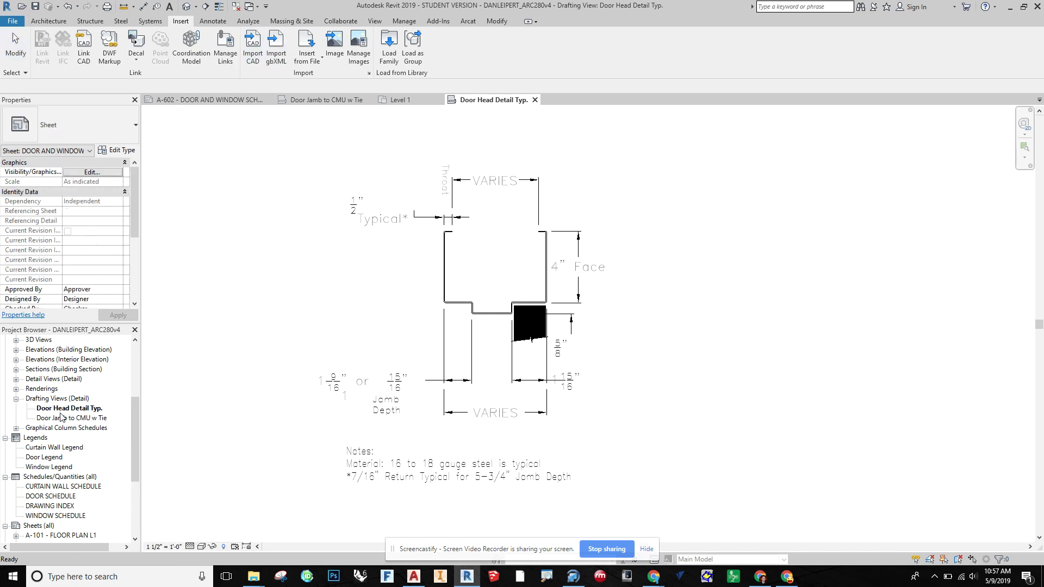
scroll(73, 464, "down", 3)
scroll(71, 489, "down", 1)
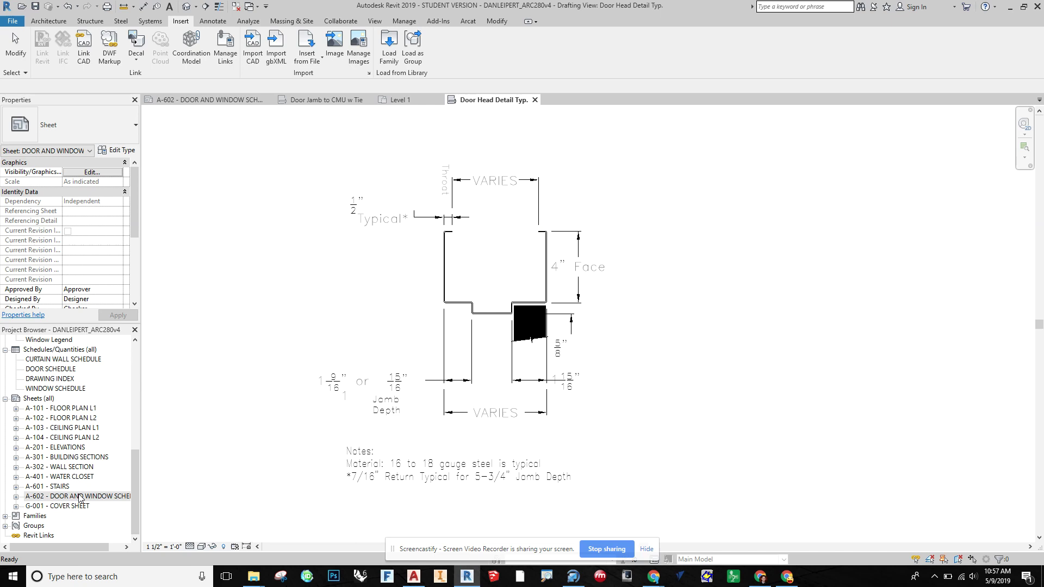
double_click(80, 496)
scroll(74, 479, "up", 5)
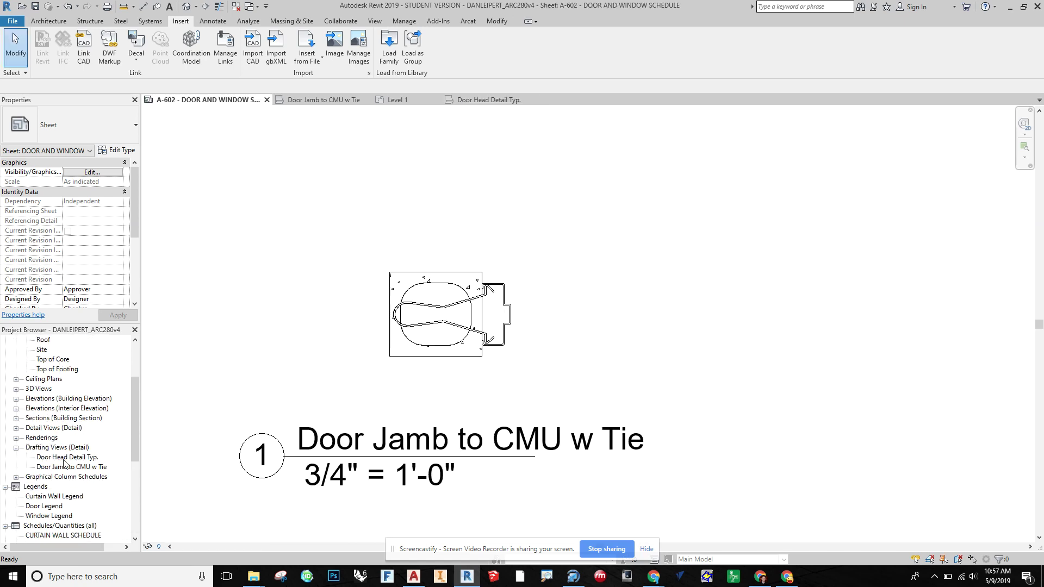
Place the Door Head Detail Typ. view on sheet A-602 as a viewport.
left_click(59, 457)
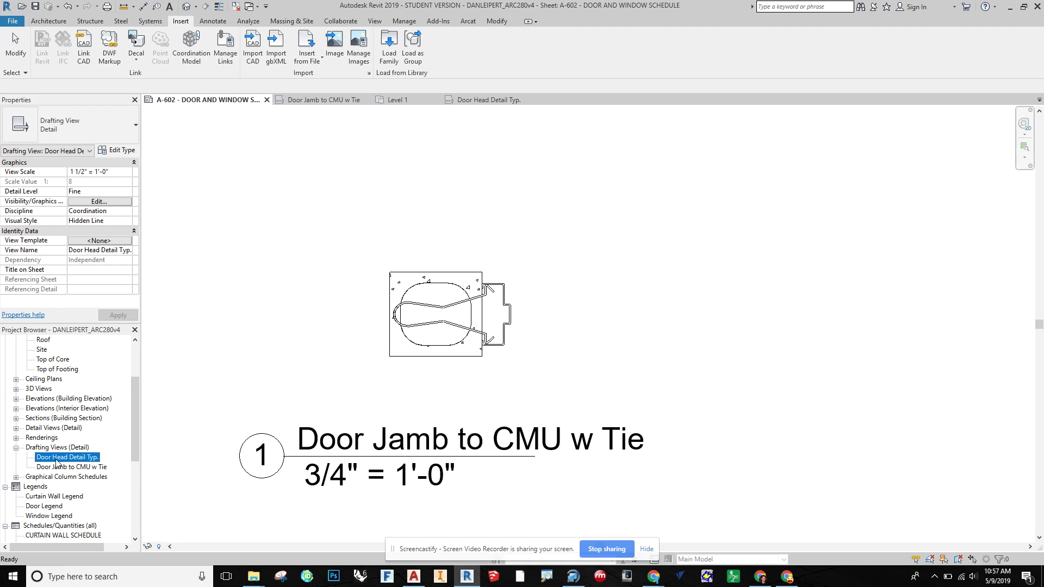
left_click_drag(712, 315, 722, 306)
scroll(722, 306, "down", 5)
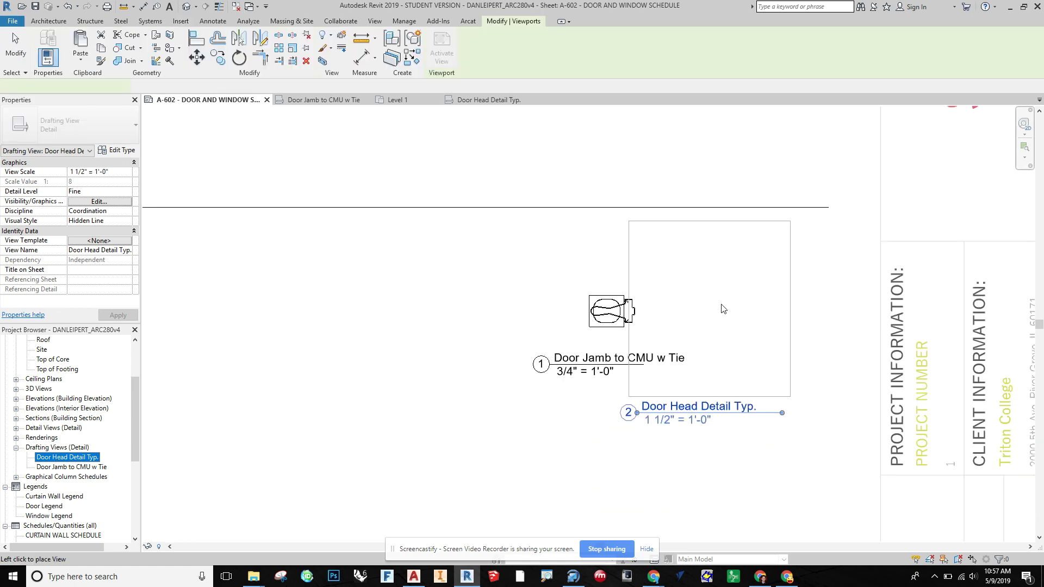
scroll(737, 331, "up", 2)
scroll(732, 327, "down", 3)
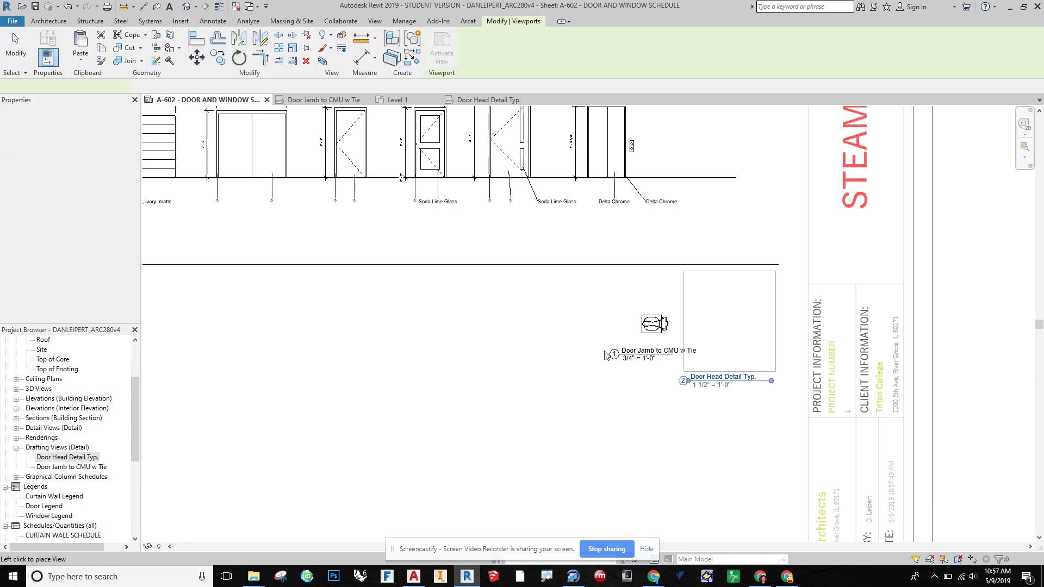
left_click(551, 361)
middle_click_drag(550, 361, 671, 330)
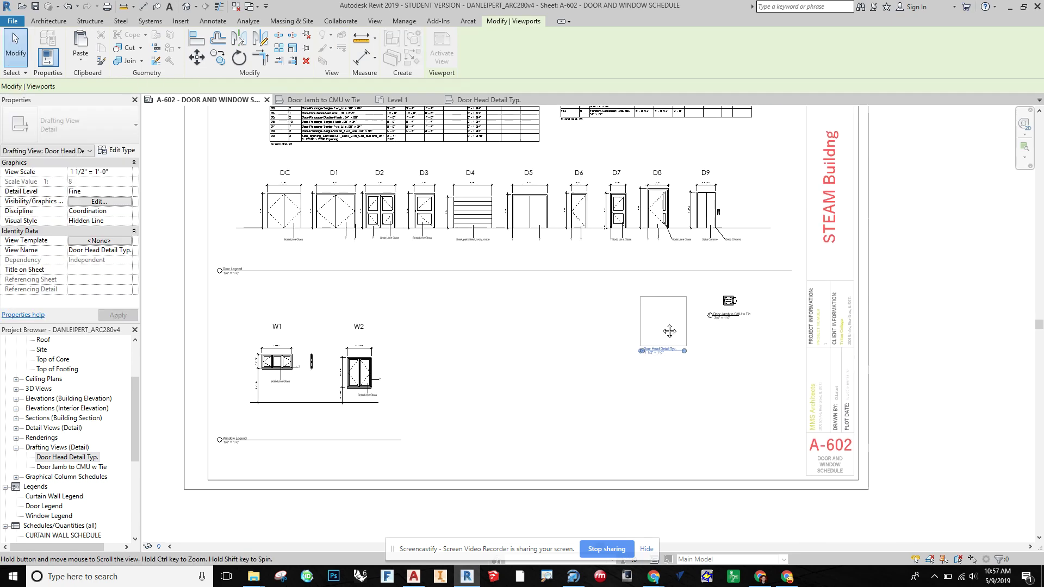
left_click(621, 314)
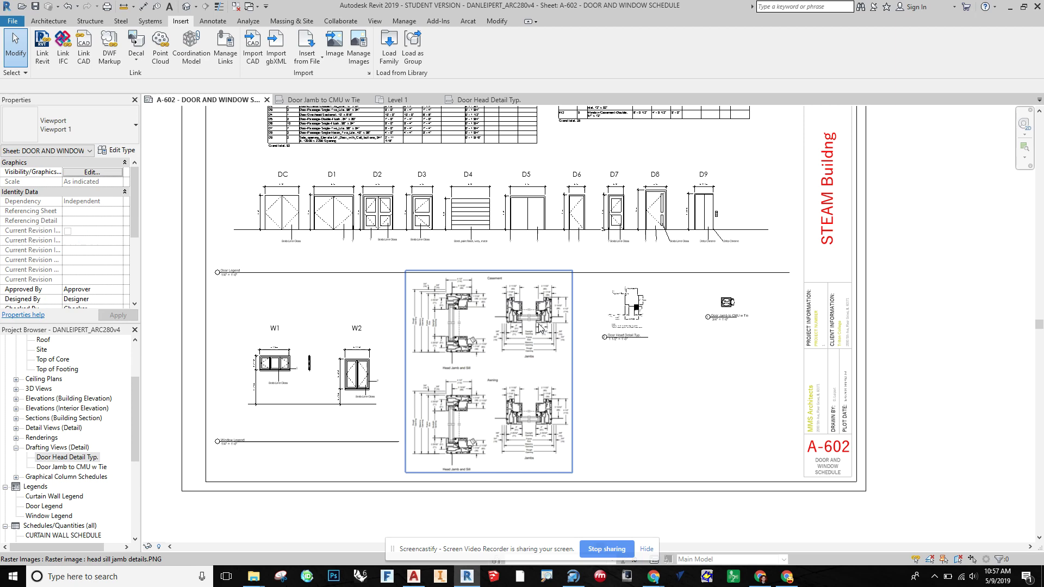
Delete the old head sill jamb raster image from the sheet.
left_click(541, 336)
key("Delete")
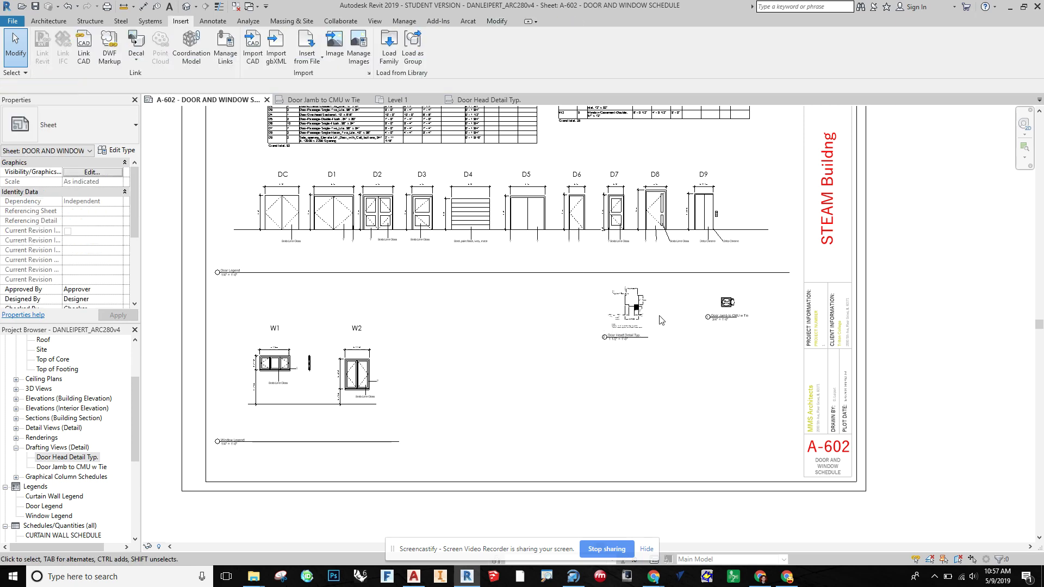
scroll(661, 320, "up", 5)
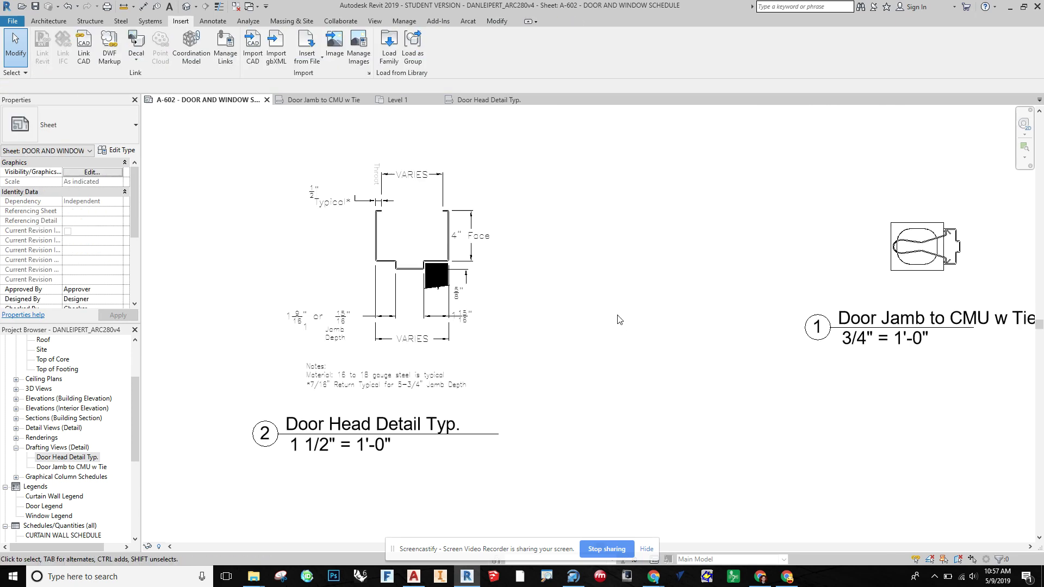
Change the Door Jamb to CMU w Tie viewport scale to 1 1/2" = 1'-0".
scroll(619, 319, "down", 1)
double_click(852, 325)
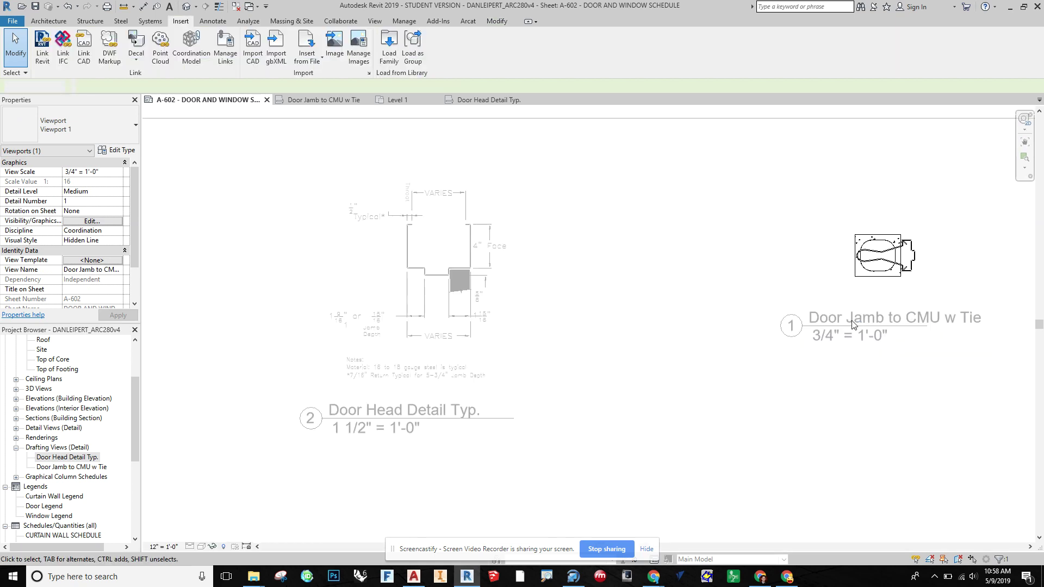
left_click(163, 546)
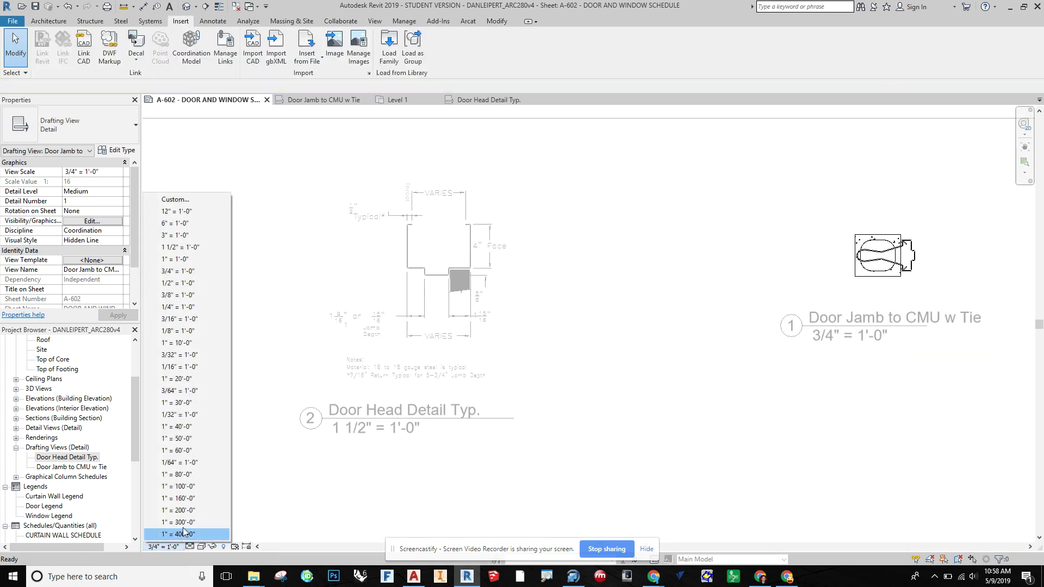
left_click(194, 248)
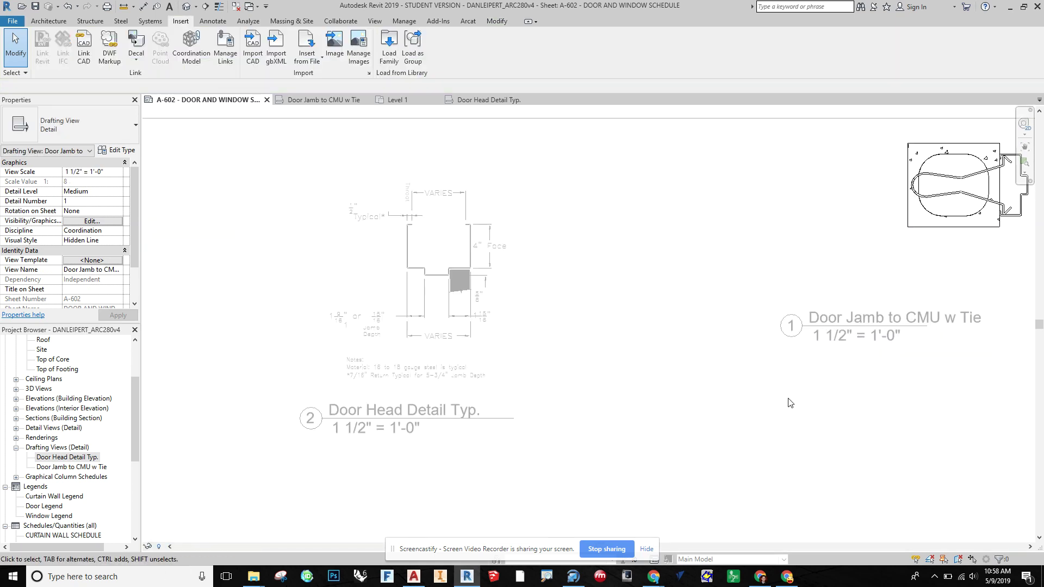
double_click(806, 408)
Move the Door Jamb viewport level beside the Door Head detail and shift its title right.
scroll(806, 407, "down", 2)
left_click(773, 296)
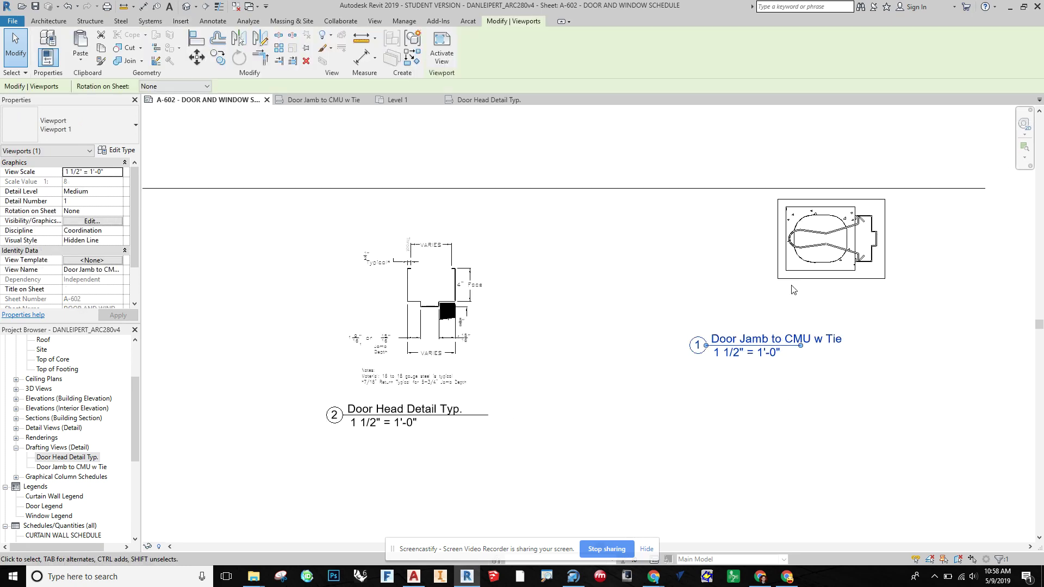
left_click_drag(774, 296, 729, 329)
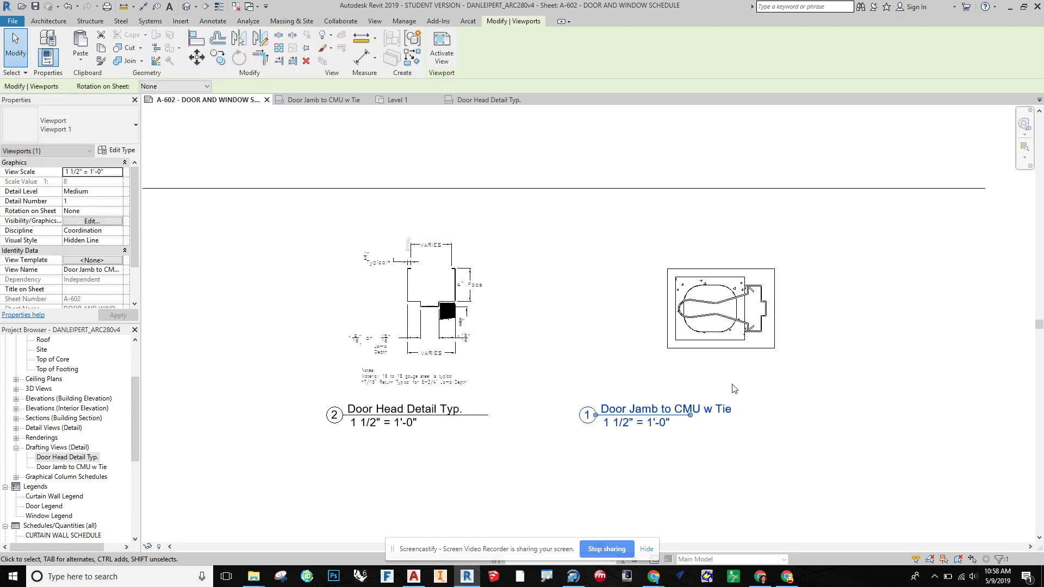
left_click(789, 402)
scroll(816, 397, "down", 2)
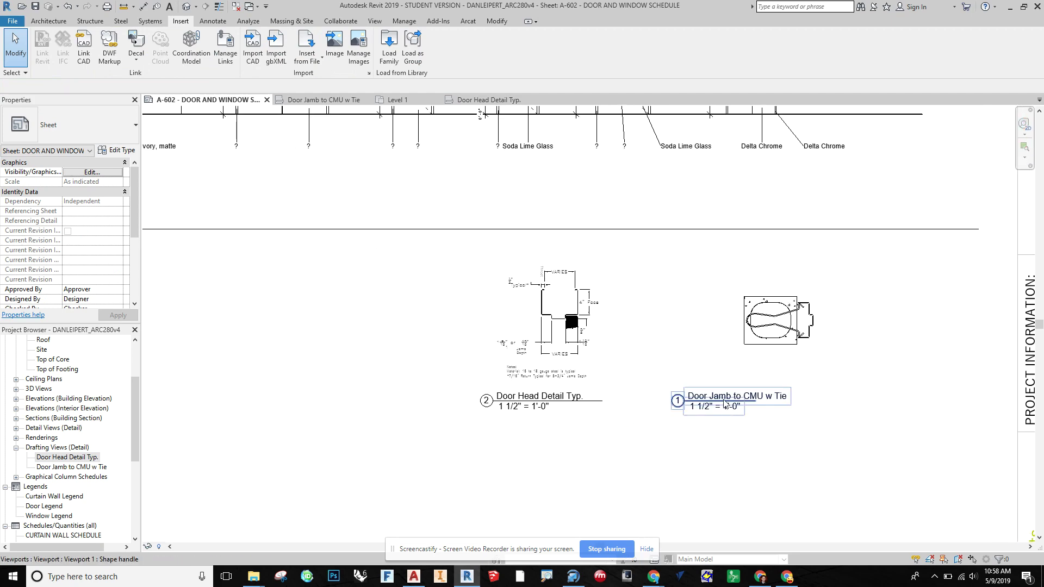
left_click(744, 396)
left_click_drag(744, 396, 794, 391)
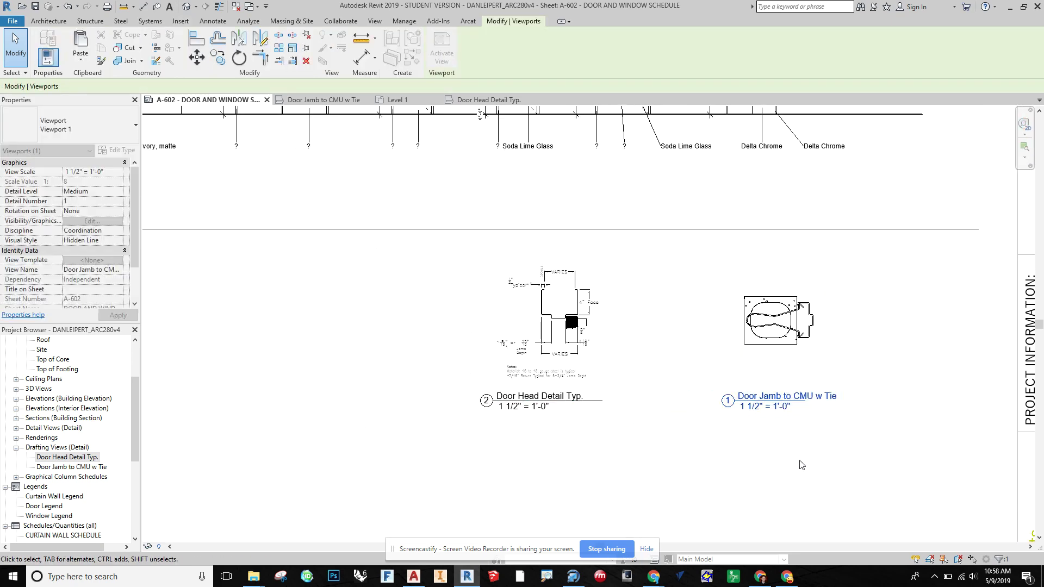
left_click(795, 462)
middle_click_drag(677, 436, 741, 456)
Bring the schedules, W1/W2 window legends and whole sheet layout into view.
scroll(728, 402, "down", 2)
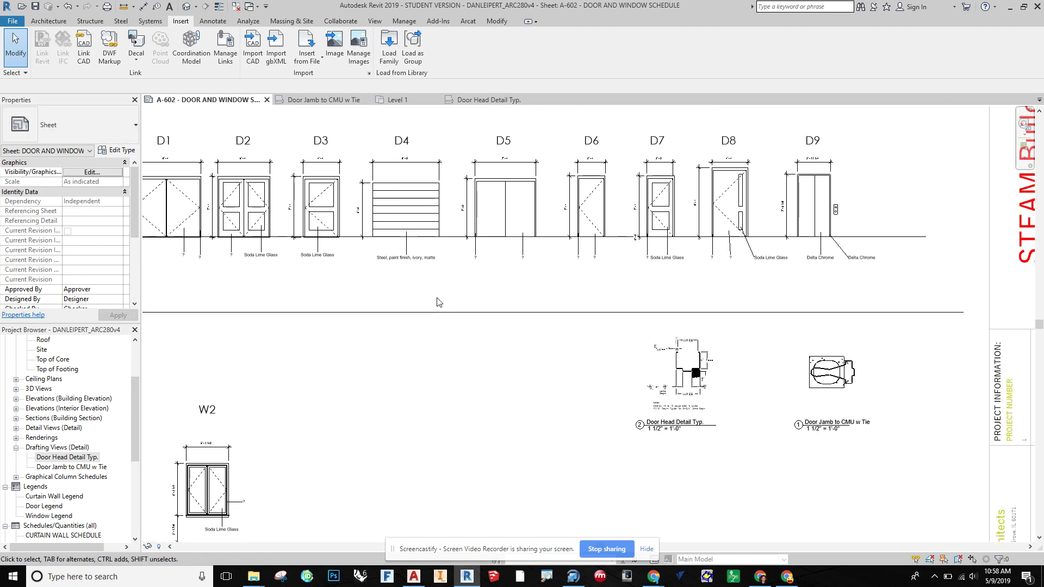
scroll(483, 399, "down", 2)
middle_click_drag(475, 422, 505, 407)
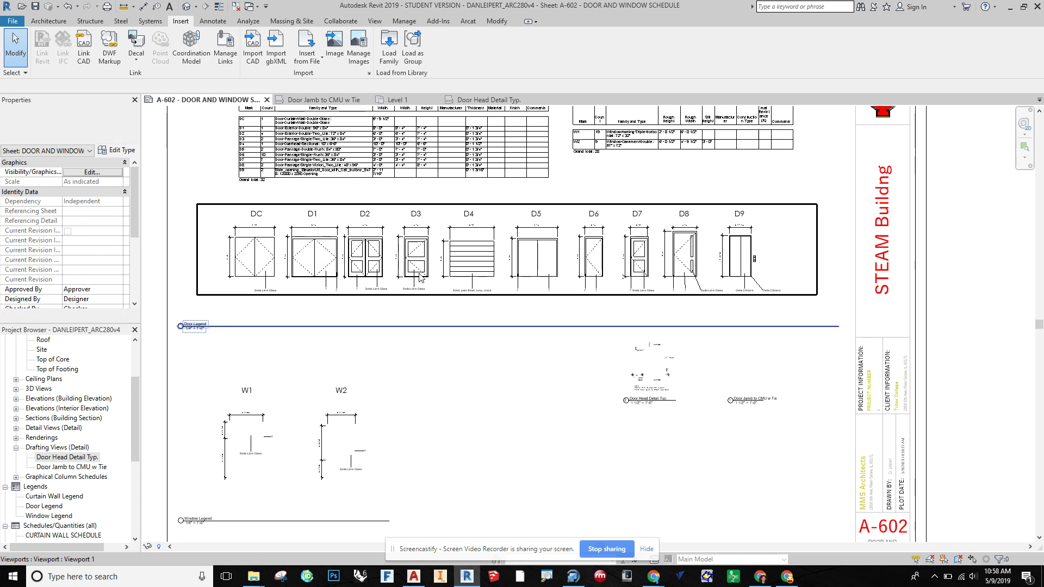
scroll(702, 414, "up", 2)
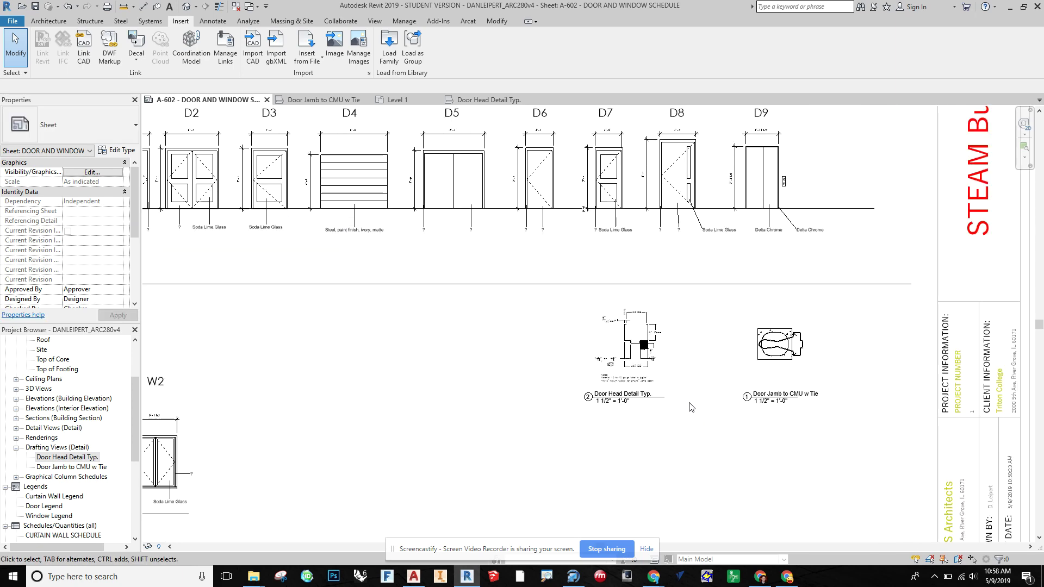
scroll(691, 406, "down", 2)
middle_click_drag(595, 450, 595, 443)
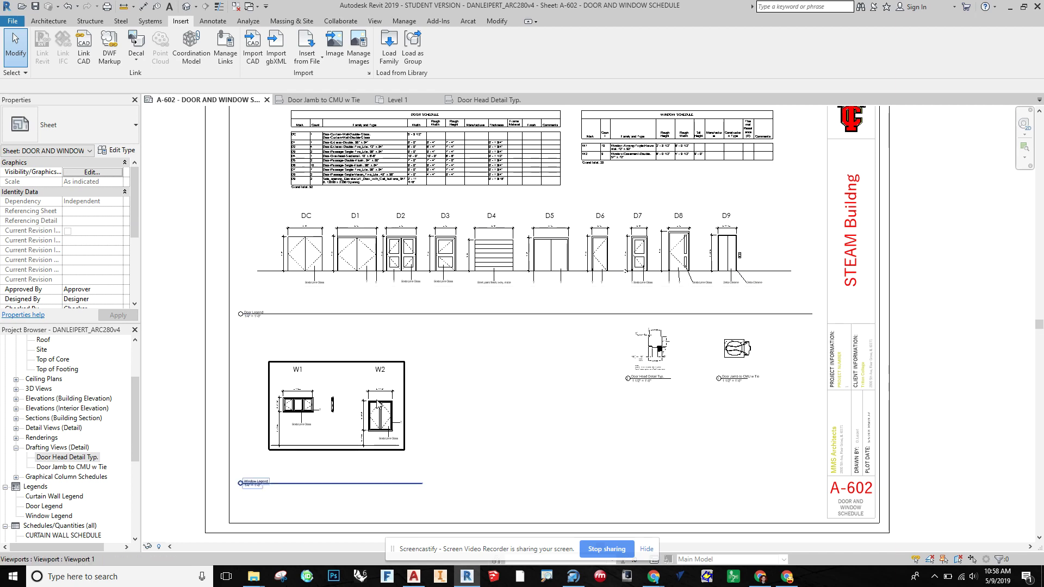
scroll(330, 411, "up", 4)
Delete the stray section detail item beside W1 inside the Window Legend viewport.
double_click(330, 408)
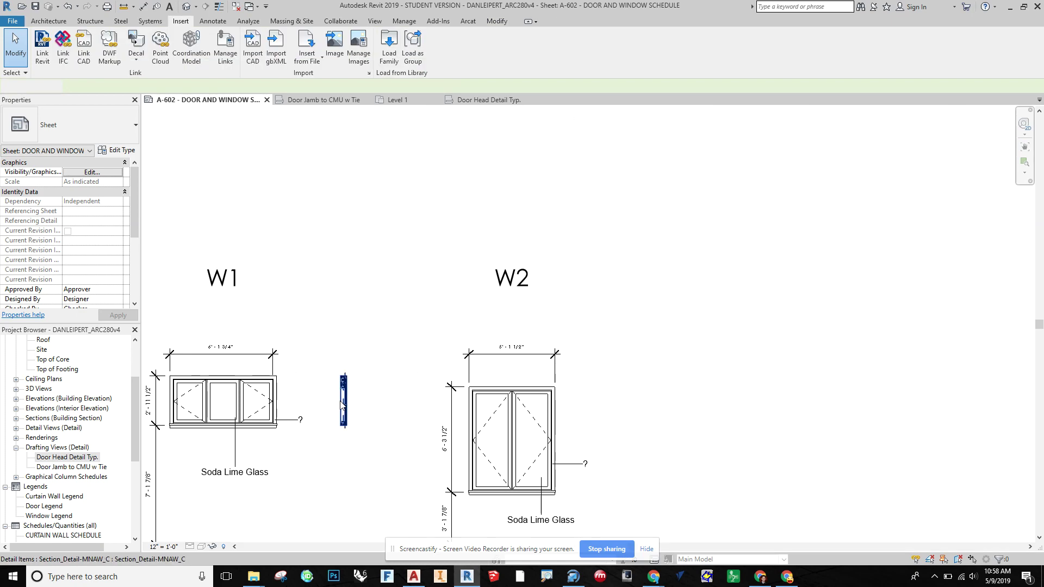
scroll(331, 408, "up", 3)
left_click(345, 404)
key("Delete")
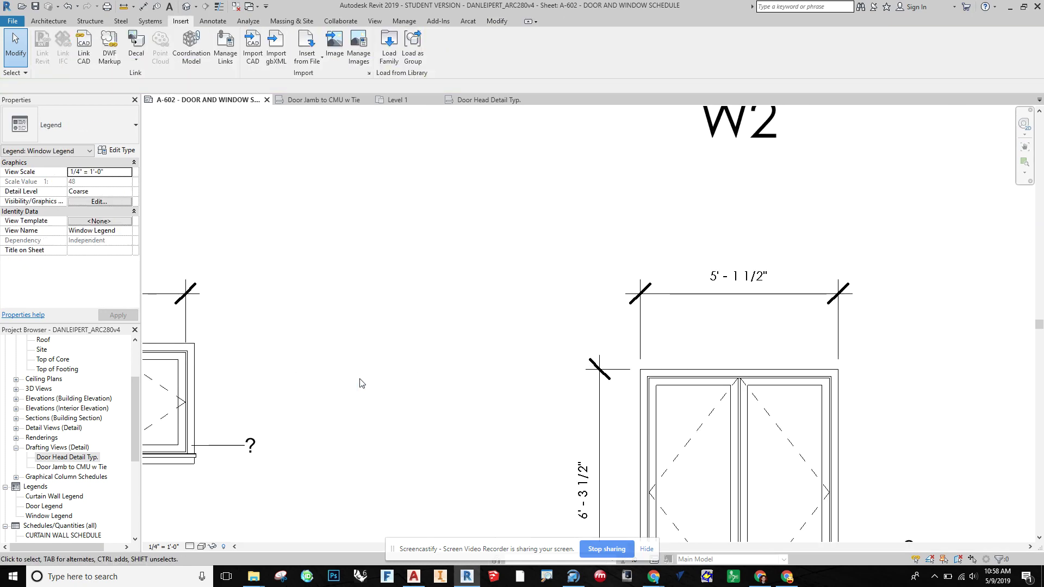
scroll(379, 373, "down", 1)
scroll(379, 373, "down", 6)
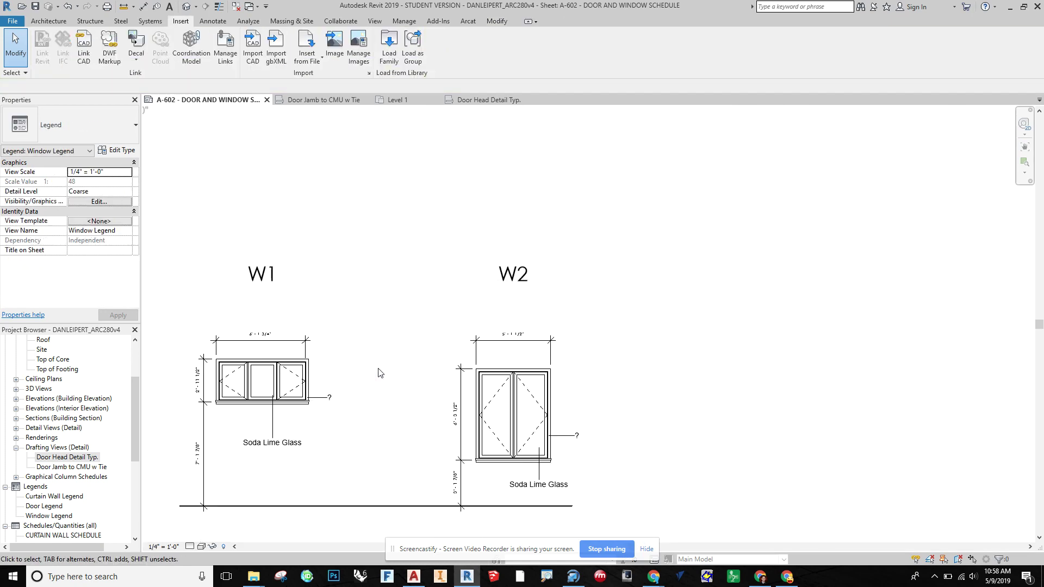
double_click(593, 379)
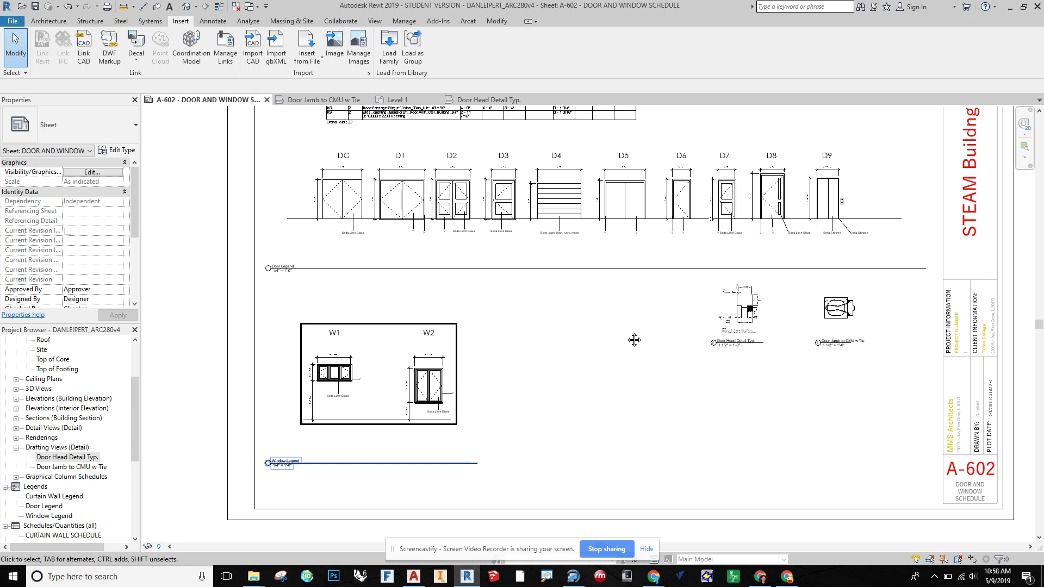
middle_click_drag(634, 340, 599, 361)
scroll(595, 356, "down", 3)
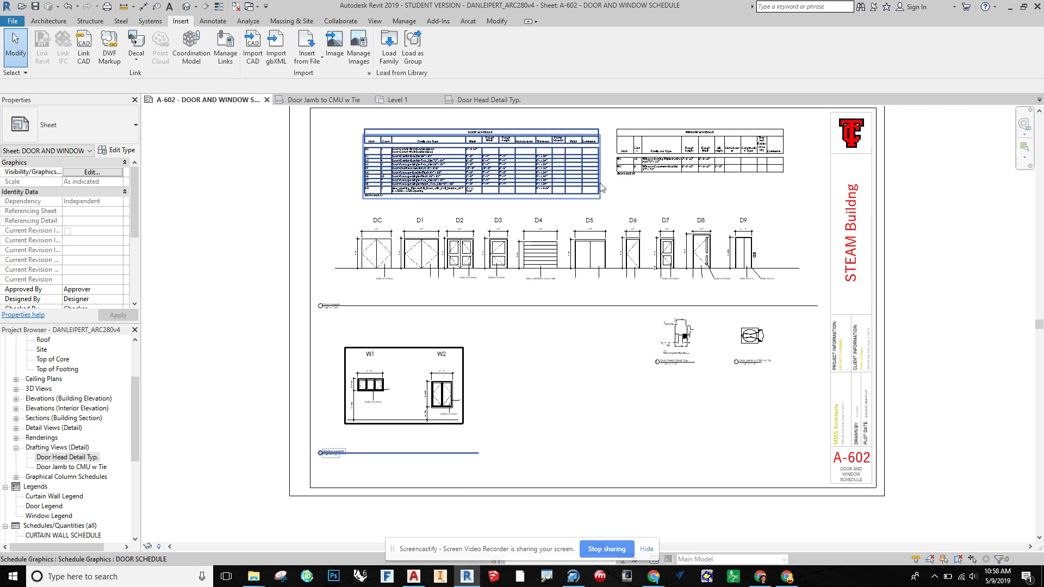